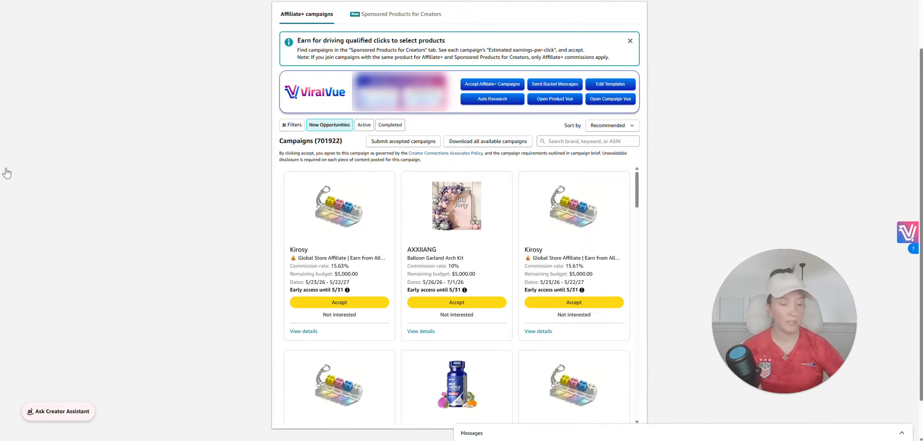
# Step: Review the Summary, Commissions and Creator Connections earnings for the last 30 days in the summary report
pyautogui.hotkey('ctrl', 'Tab')
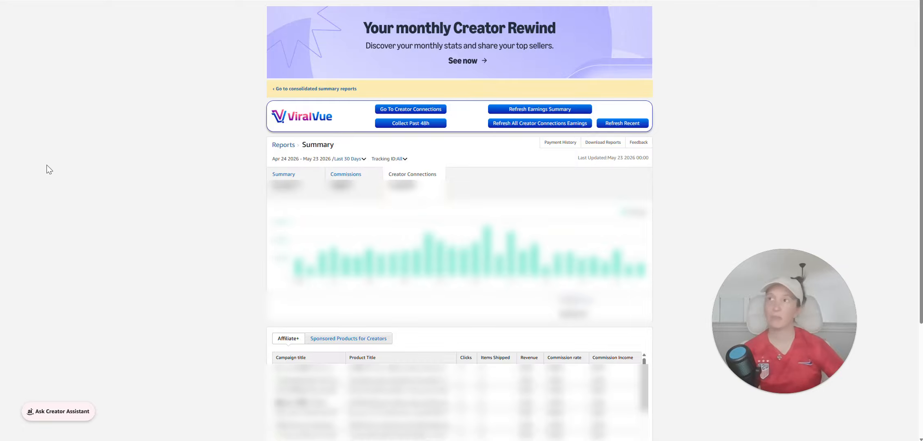
pyautogui.click(309, 180)
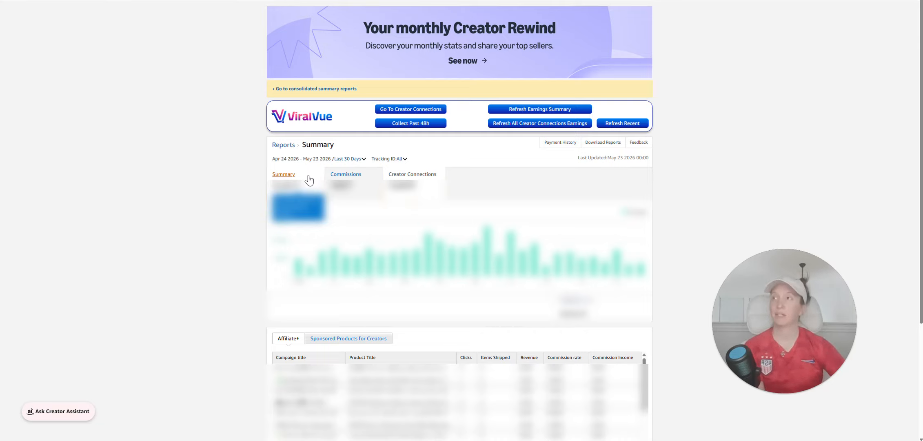
pyautogui.click(344, 177)
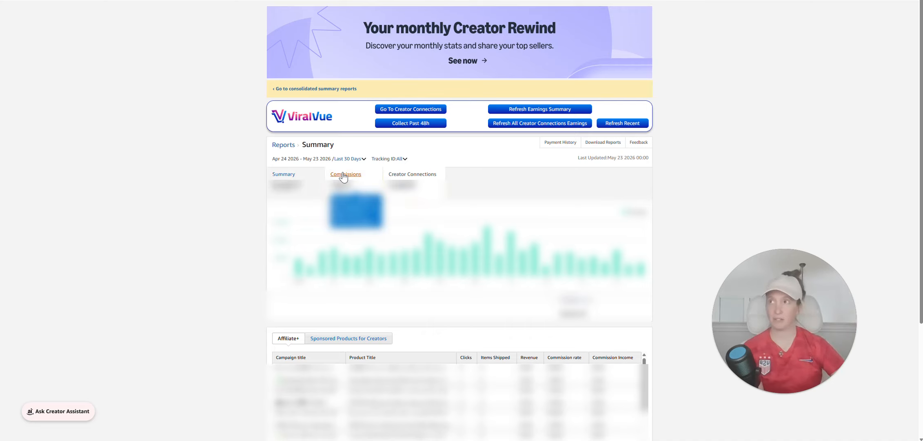
pyautogui.click(399, 177)
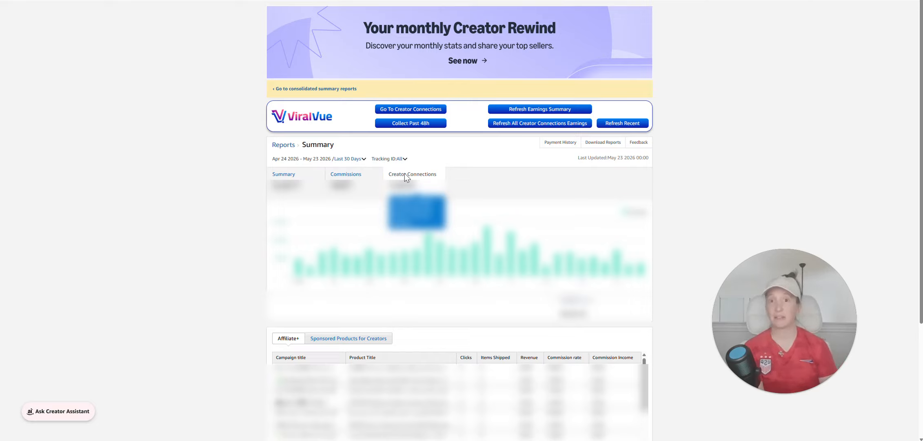
pyautogui.click(350, 159)
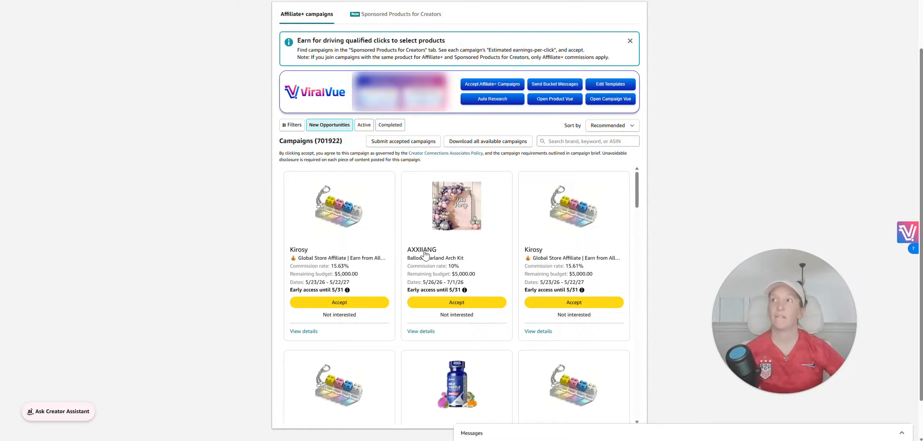
# Step: Open the ViralVue table of campaign products in Product Vue view from the Affiliate+ campaigns page
pyautogui.rightClick(410, 332)
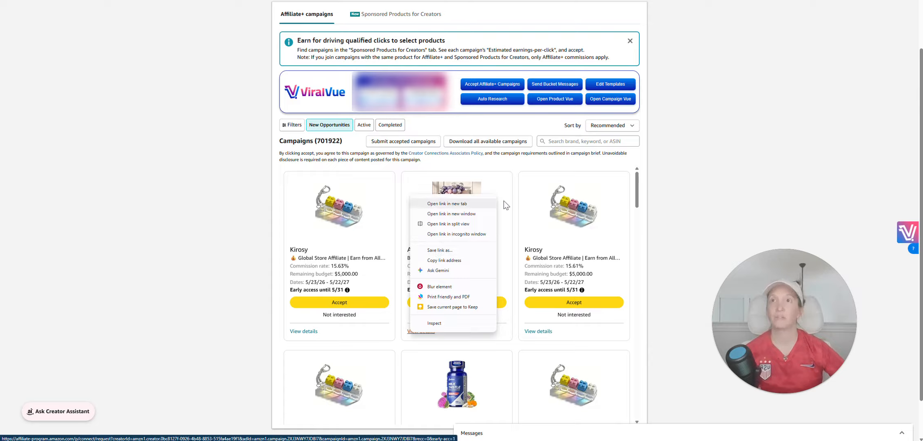
pyautogui.click(744, 160)
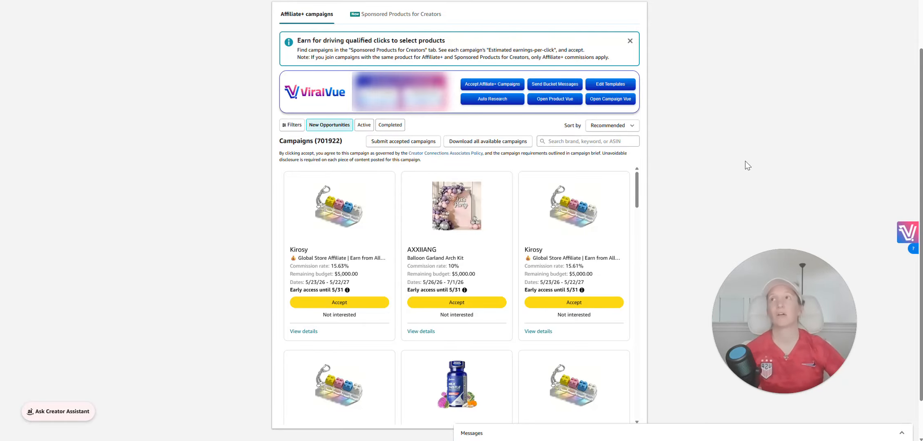
pyautogui.click(903, 228)
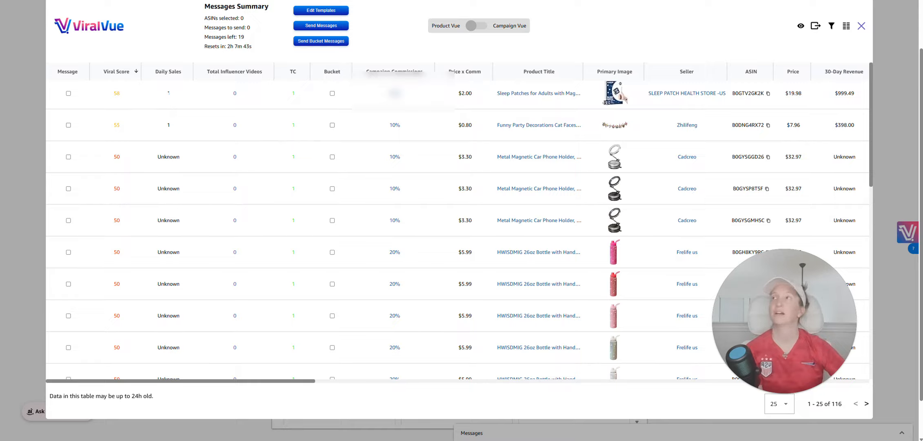
pyautogui.moveTo(170, 79)
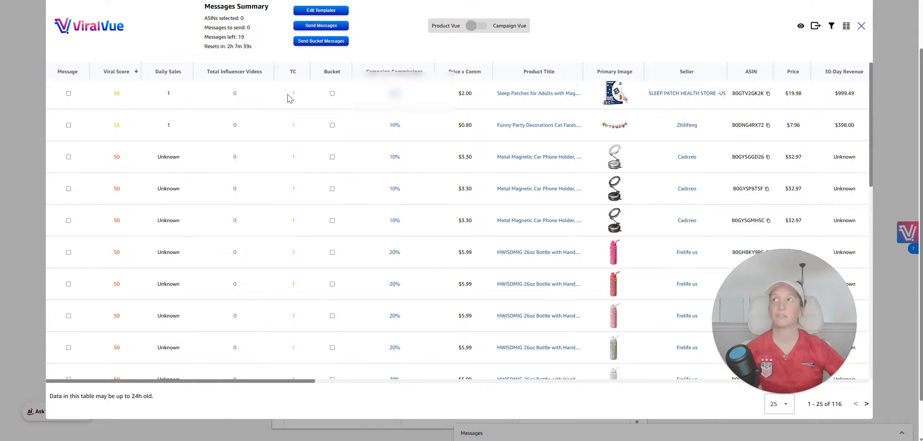
# Step: Message the seller of the Sleep Patches for Adults product with the Mom of Two Littles and Additional Product templates, then dismiss the sending report
pyautogui.click(68, 93)
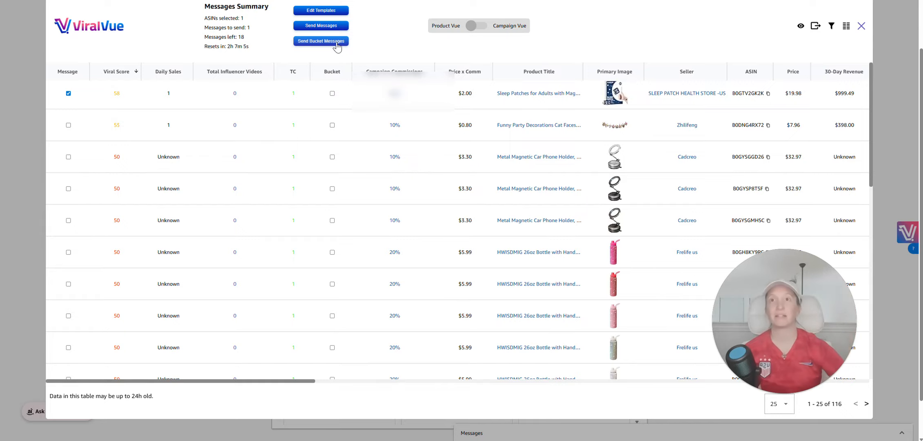
pyautogui.click(321, 26)
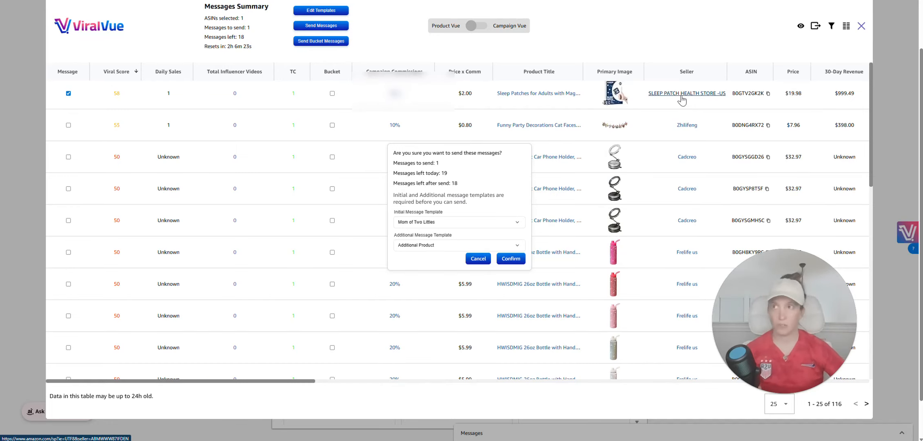
pyautogui.click(515, 260)
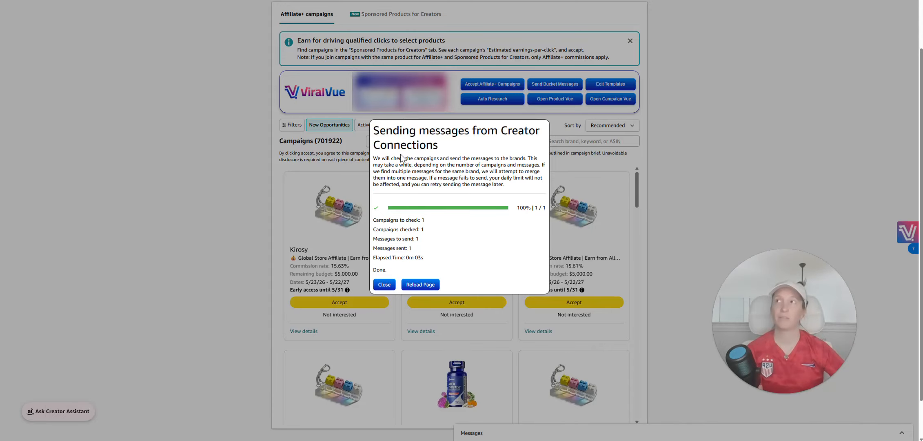
pyautogui.moveTo(390, 159); pyautogui.dragTo(439, 163)
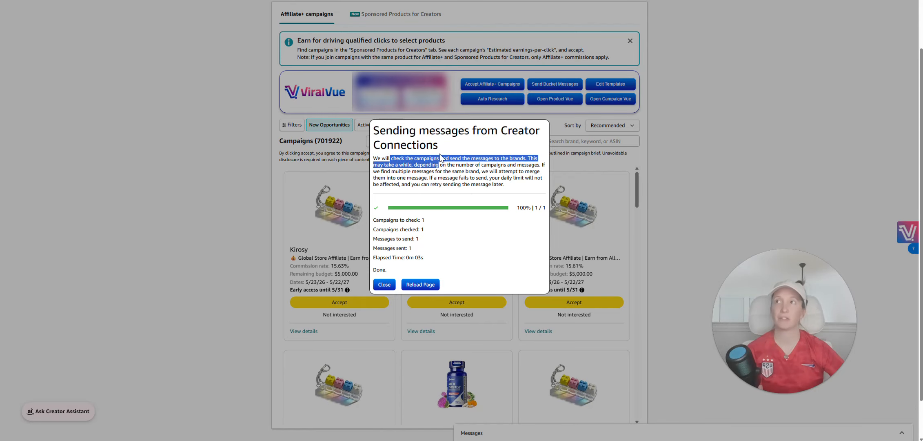
pyautogui.click(441, 158)
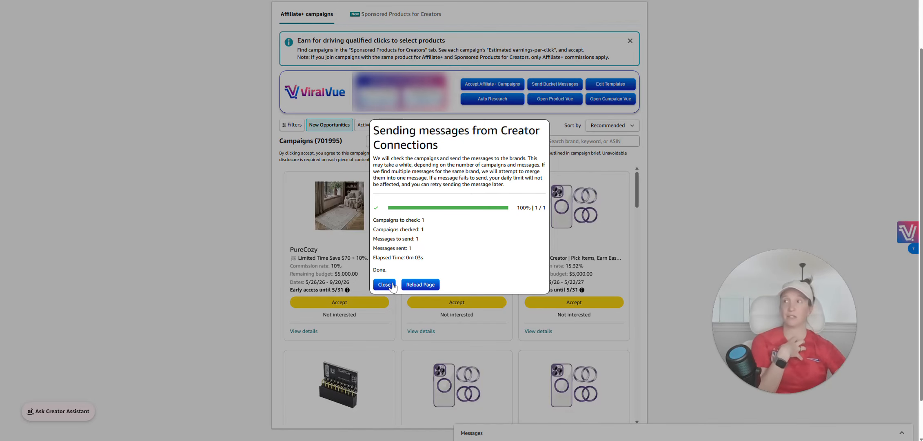
pyautogui.click(386, 284)
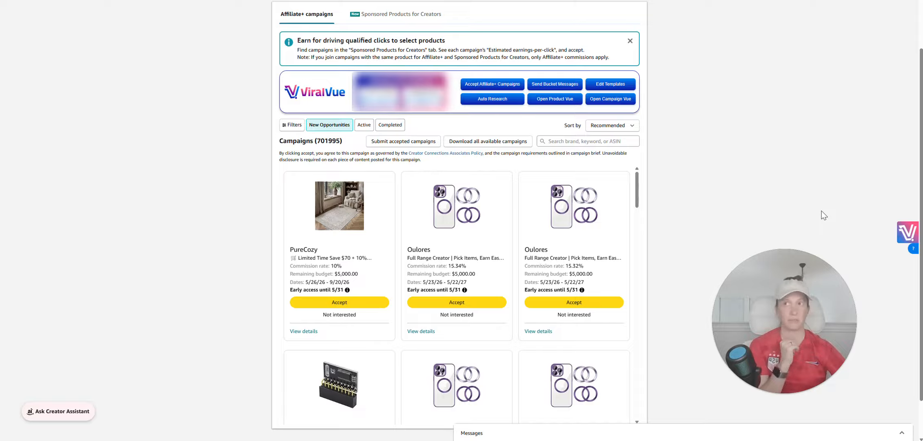
# Step: Start a new initial message template and name it Cats
pyautogui.click(625, 89)
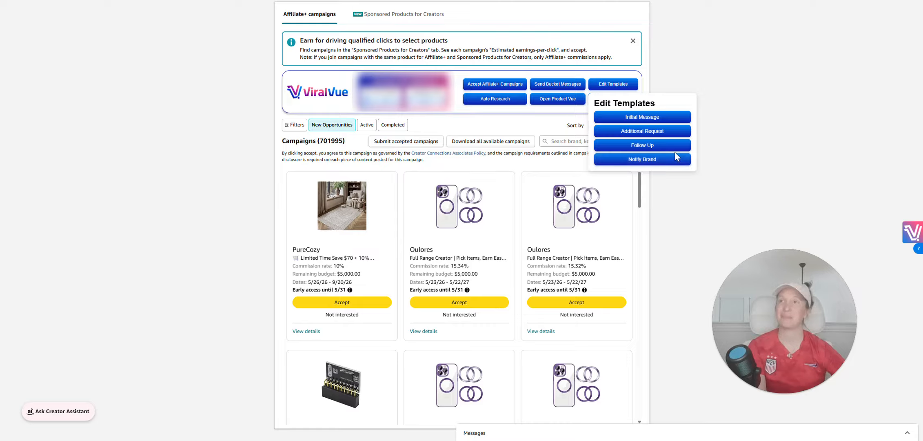
pyautogui.click(676, 120)
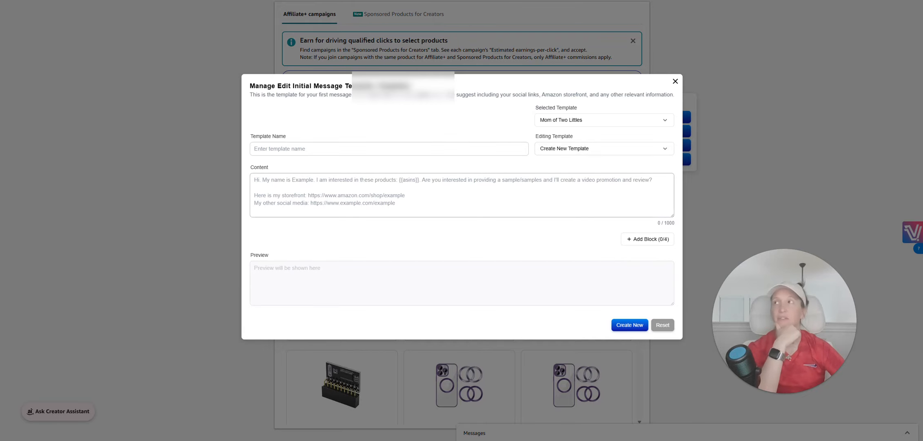
pyautogui.click(299, 147)
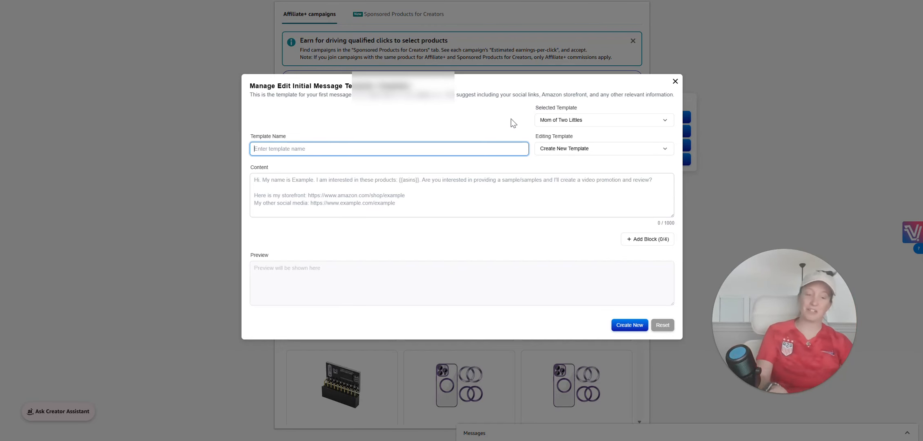
pyautogui.write('Cats')
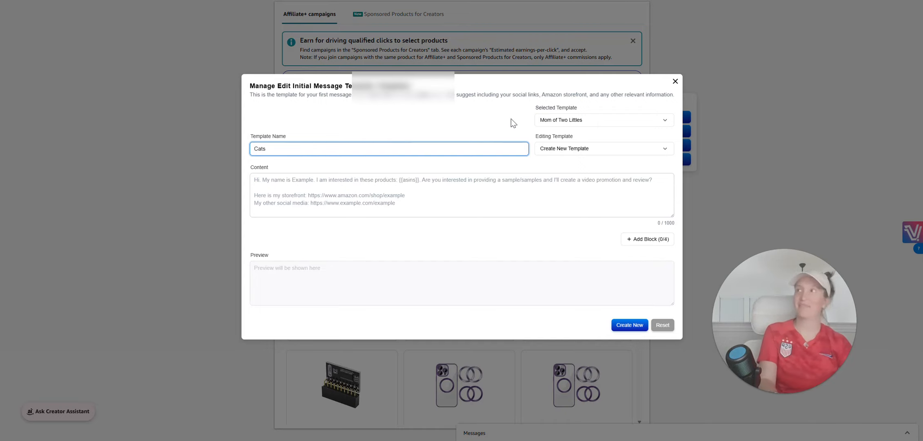
# Step: Begin the template content with the greeting "Hello", the brand placeholder and a dash
pyautogui.press('Tab')
pyautogui.press('Tab')
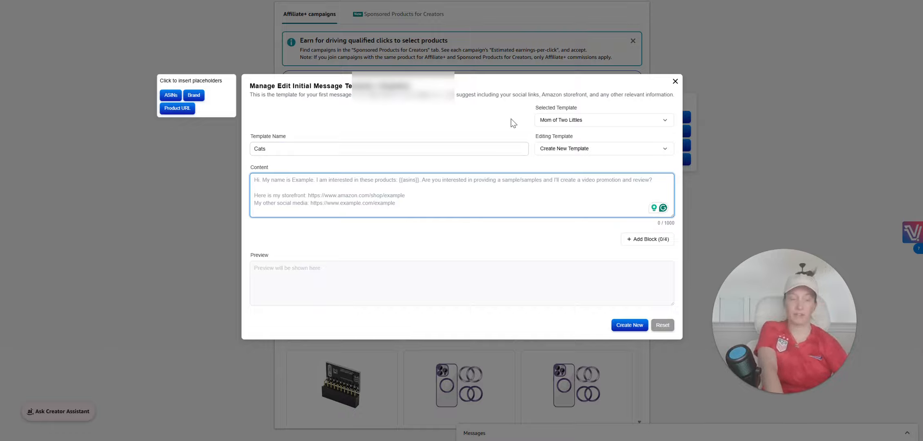
pyautogui.write('Hello')
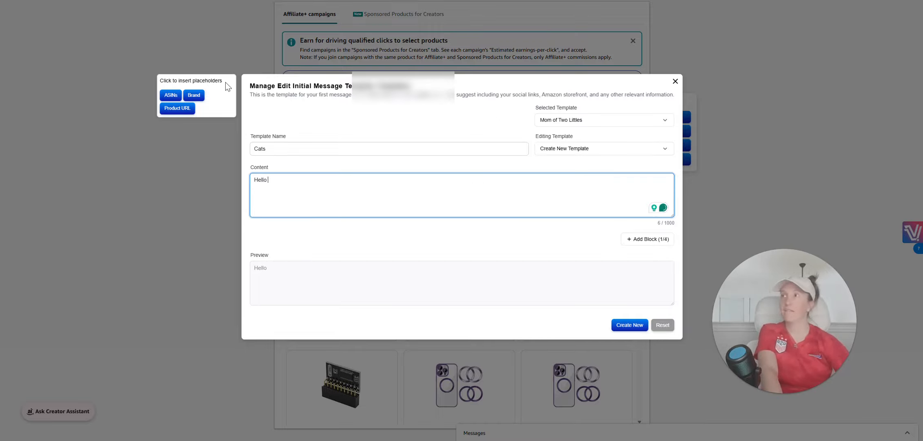
pyautogui.click(189, 98)
pyautogui.click(324, 179)
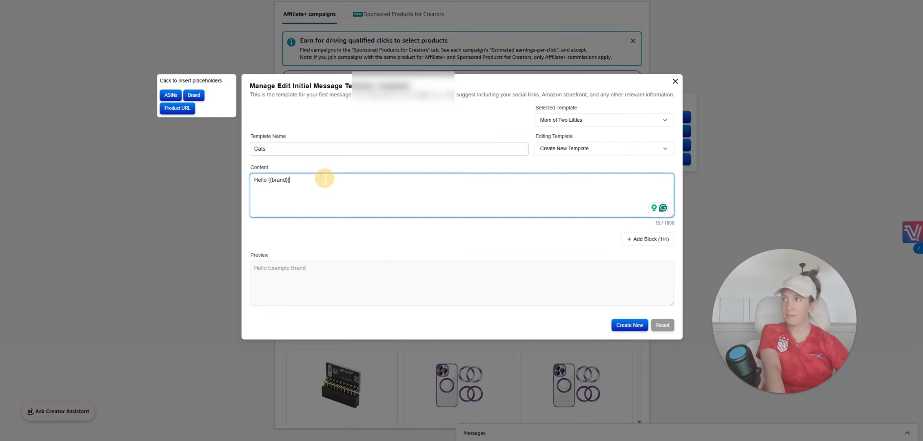
pyautogui.write('- ')
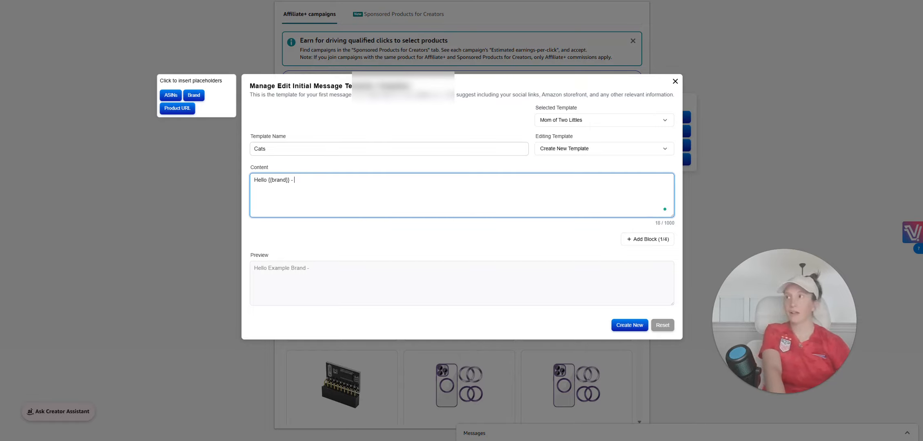
# Step: Continue the content with "I am interested in ASIN", followed by the ASINs placeholder and a period
pyautogui.write('i')
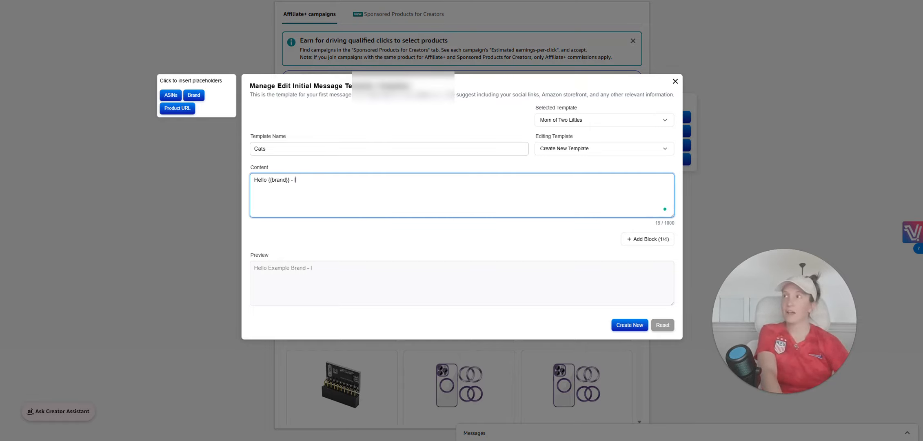
pyautogui.write(' am intere')
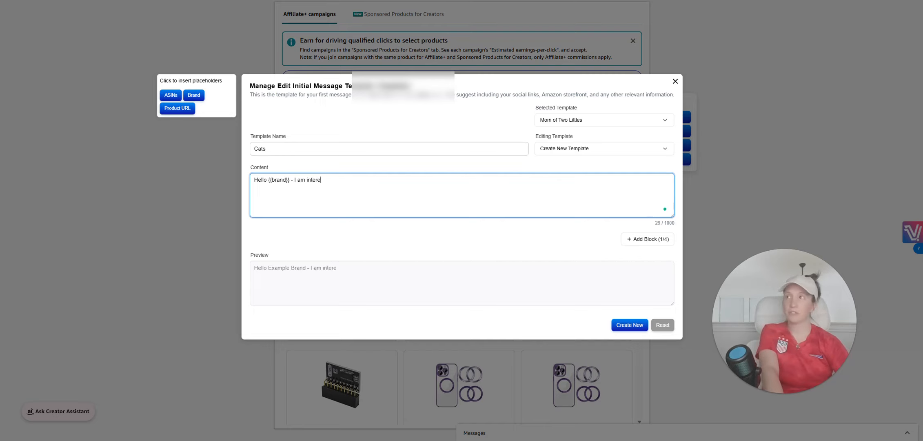
pyautogui.write('sted in')
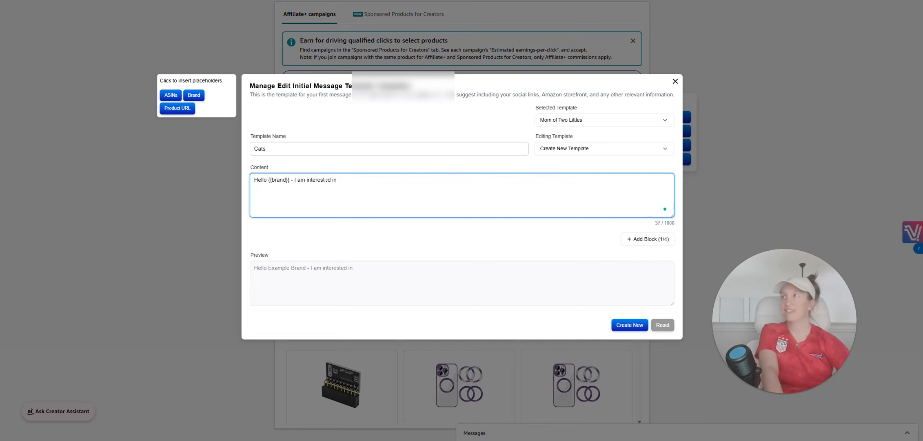
pyautogui.click(172, 96)
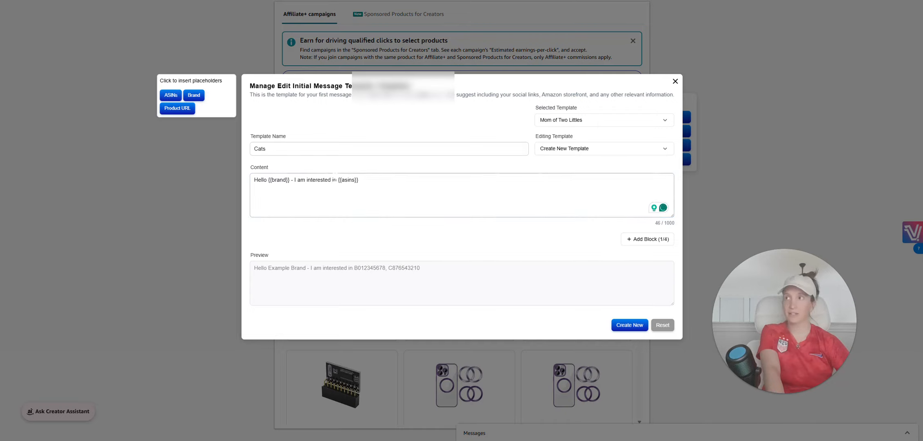
pyautogui.click(338, 180)
pyautogui.write('ASI')
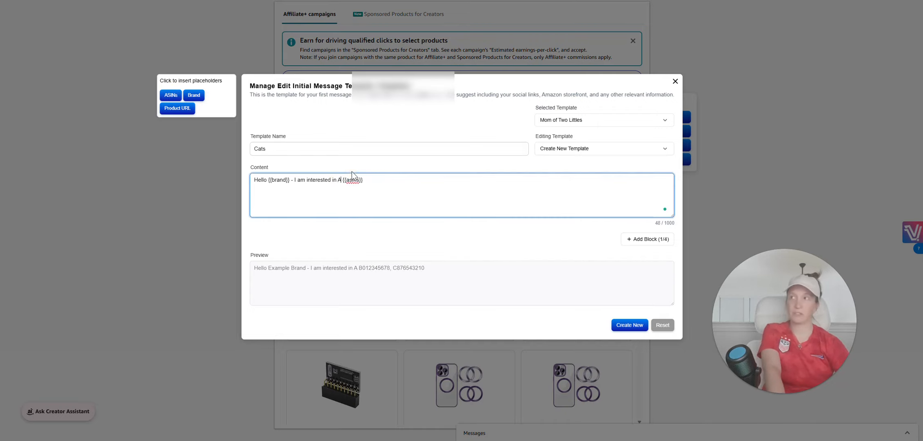
pyautogui.write('N')
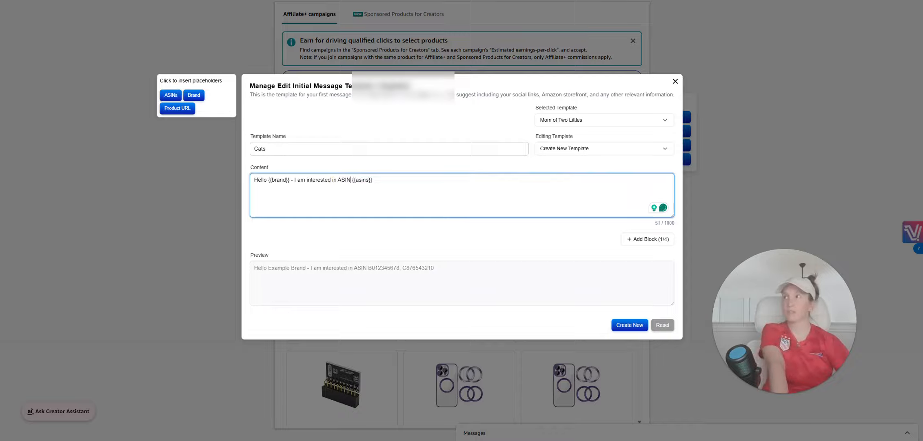
pyautogui.click(453, 186)
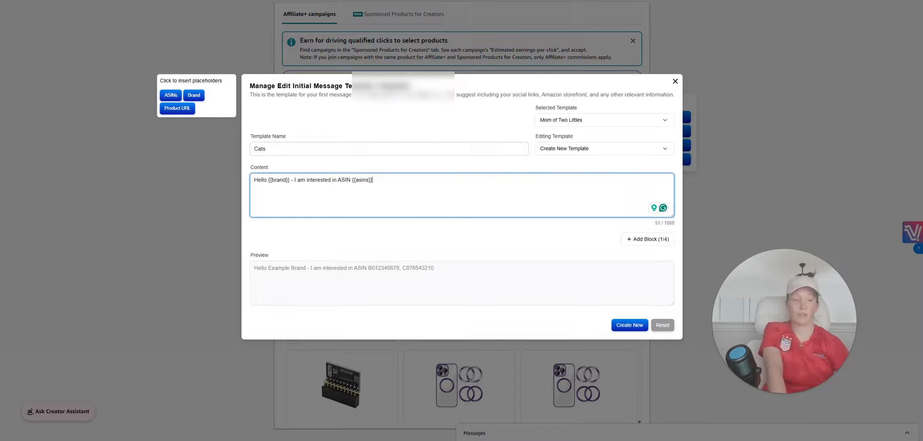
pyautogui.write('.')
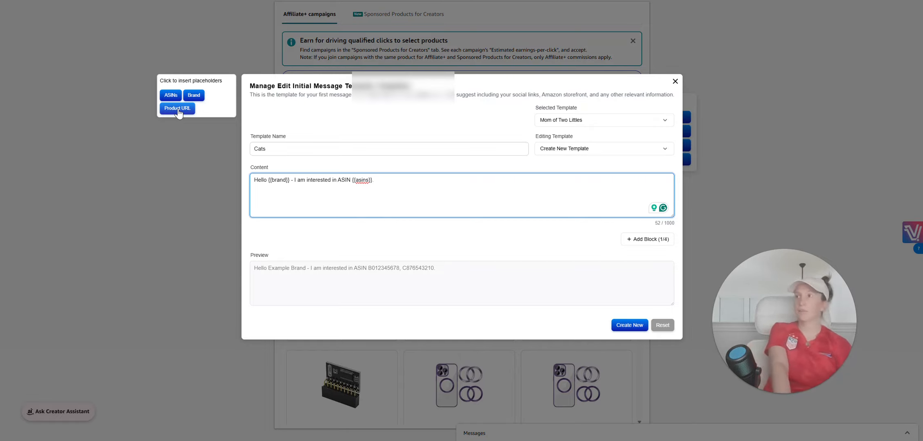
# Step: Add the sentence "I own to kitties, a calico and a tabby, who I'm sure would love this product!" to the template content
pyautogui.write('I own to kit')
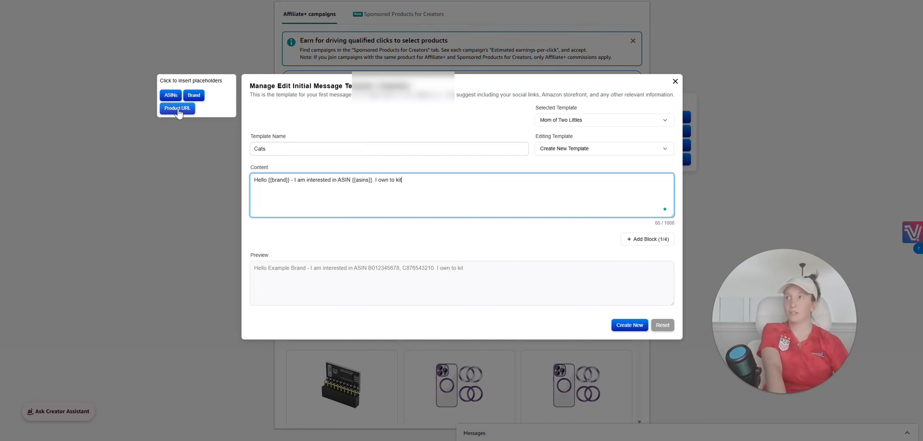
pyautogui.write('ties, a ')
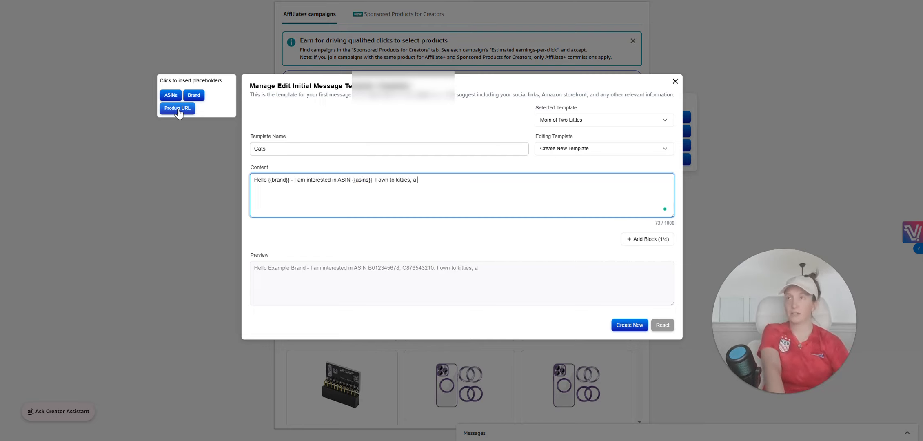
pyautogui.write('calico an')
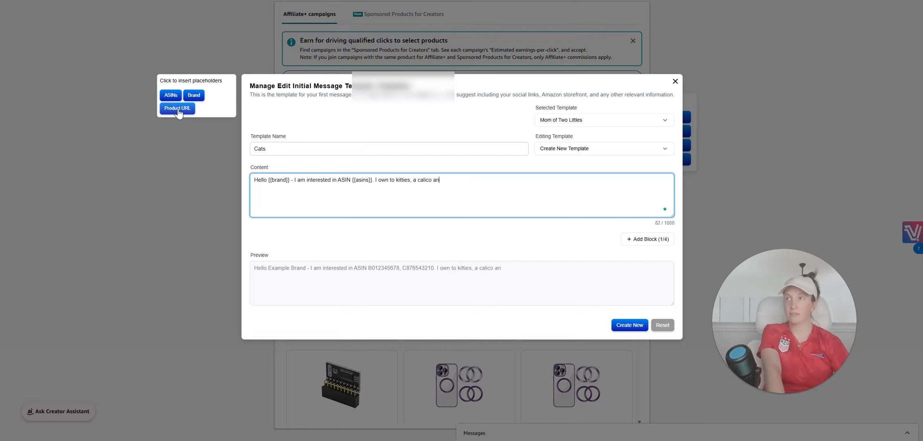
pyautogui.write('d a tabby')
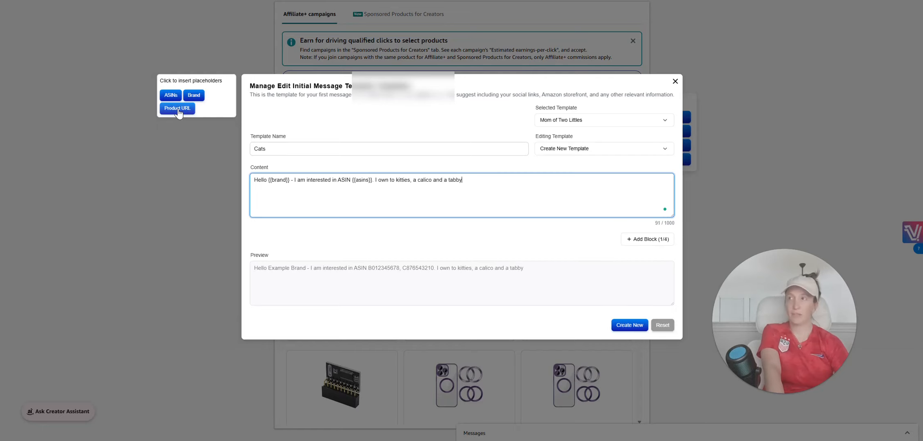
pyautogui.write(", who I'")
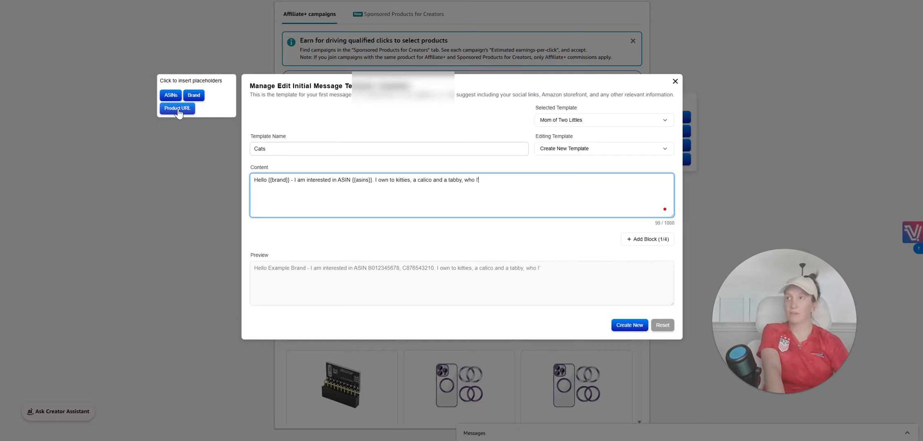
pyautogui.write('m sure would love thi')
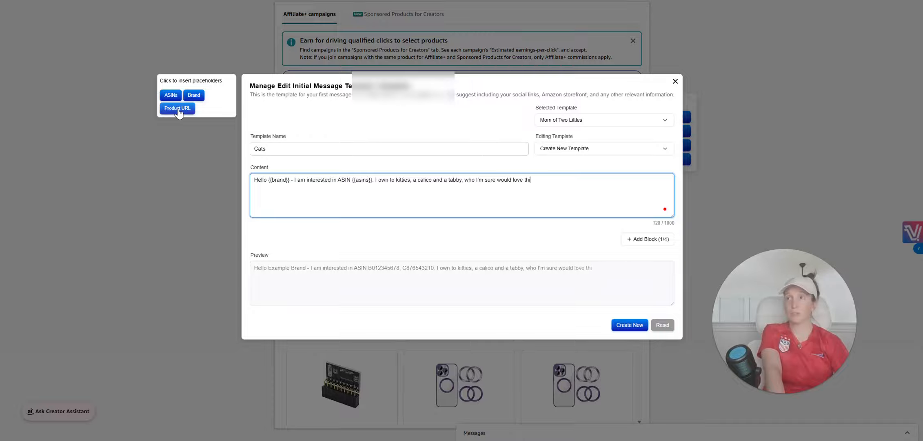
pyautogui.write('s product')
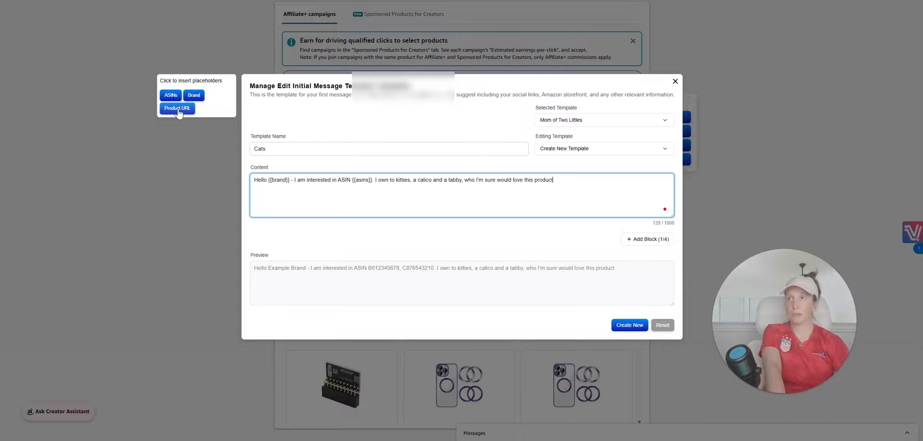
pyautogui.write('!')
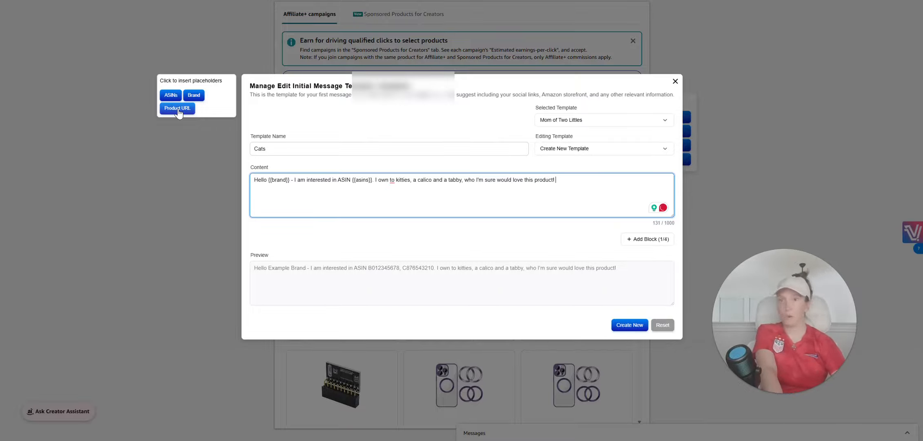
# Step: Correct "to" before "kitties" to "two" using the suggested spelling fix
pyautogui.click(388, 180)
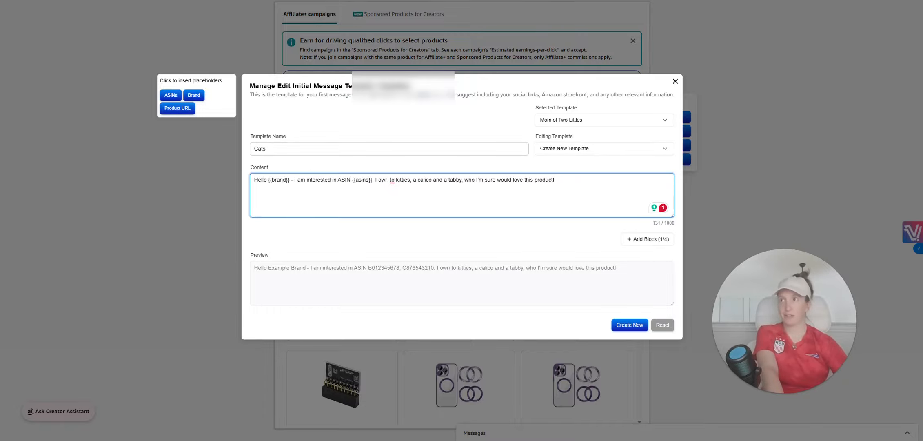
pyautogui.click(392, 180)
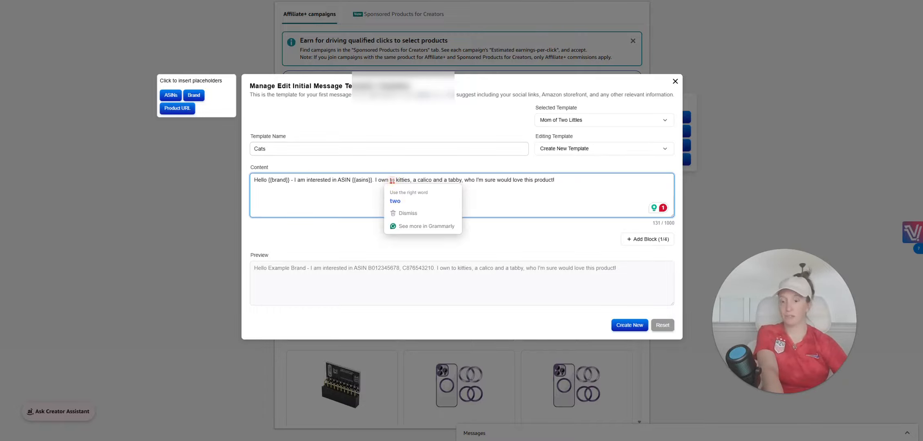
pyautogui.click(395, 201)
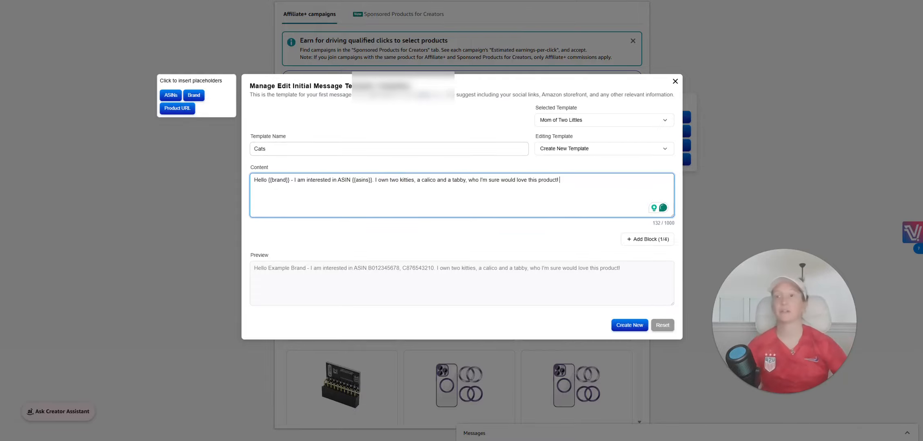
pyautogui.click(432, 241)
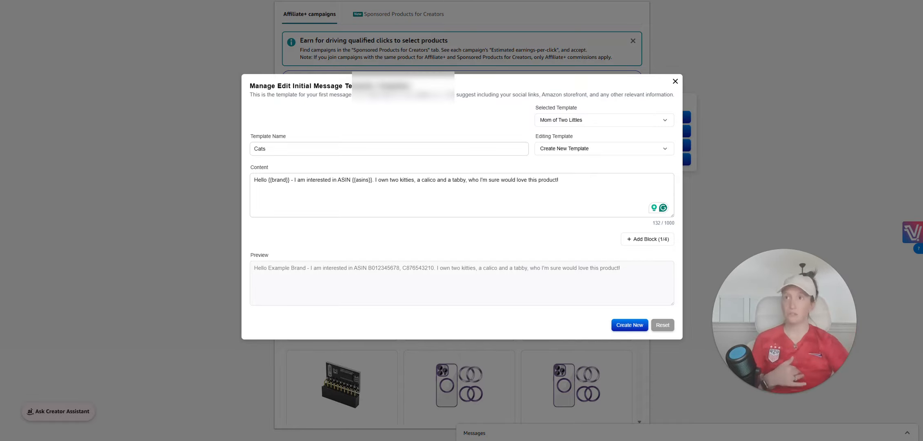
# Step: Remove ", a calico and a tabby," from the kitties sentence in the content
pyautogui.click(462, 195)
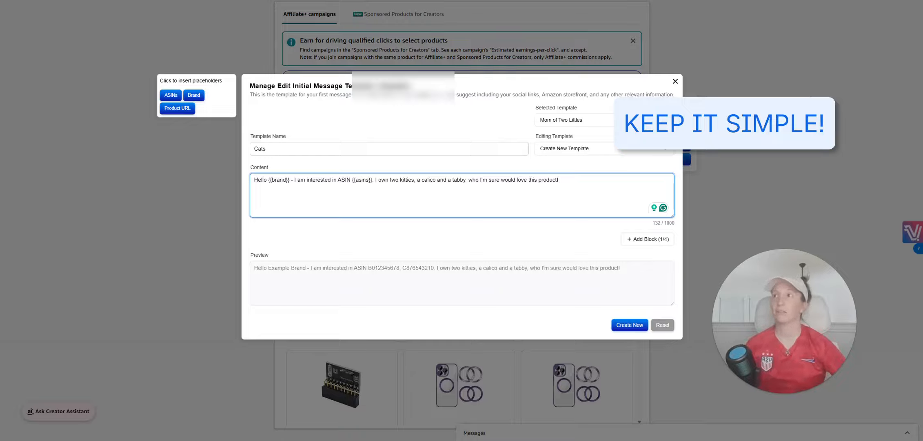
pyautogui.moveTo(466, 179); pyautogui.dragTo(416, 190)
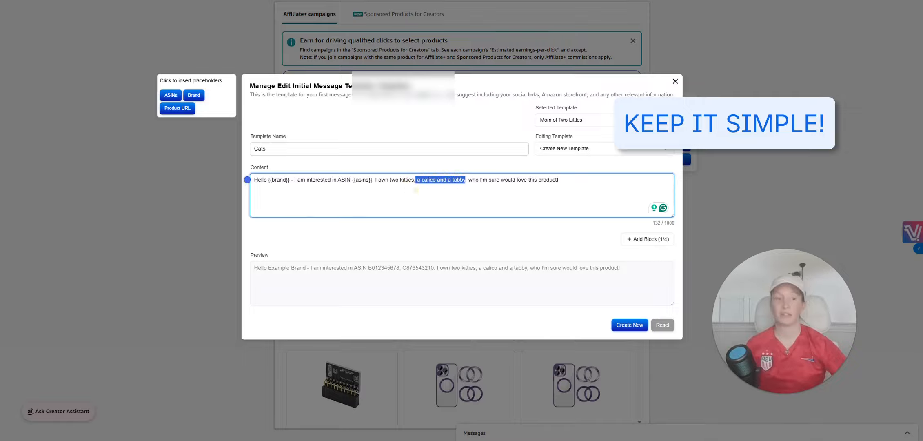
pyautogui.press('BackSpace')
pyautogui.press('BackSpace')
pyautogui.press('Delete')
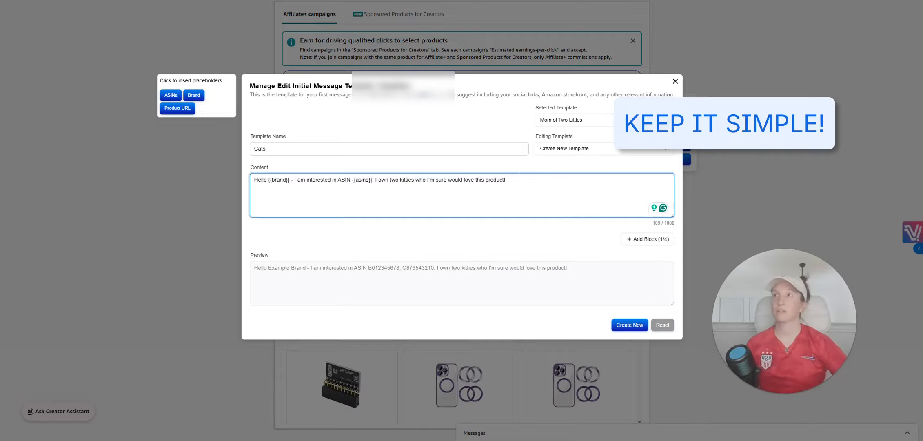
# Step: Delete the ending "who I'm sure would love this product!" after "I own two kitties"
pyautogui.moveTo(507, 180); pyautogui.dragTo(420, 183)
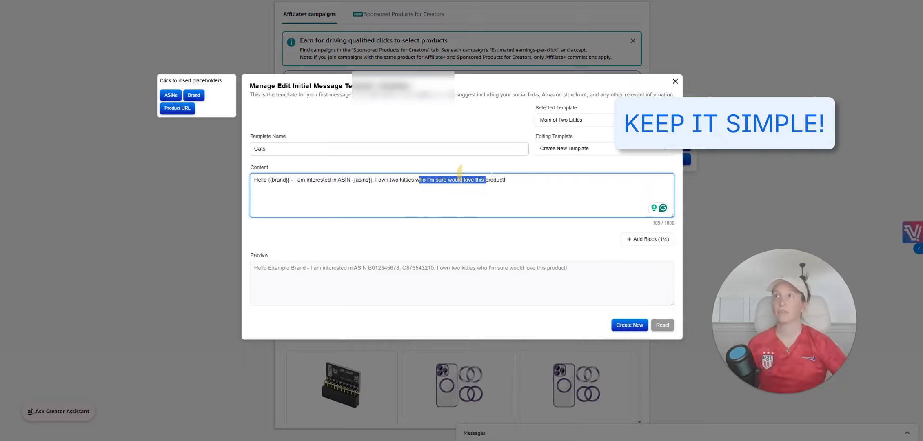
pyautogui.press('BackSpace')
pyautogui.press('BackSpace')
pyautogui.press('BackSpace')
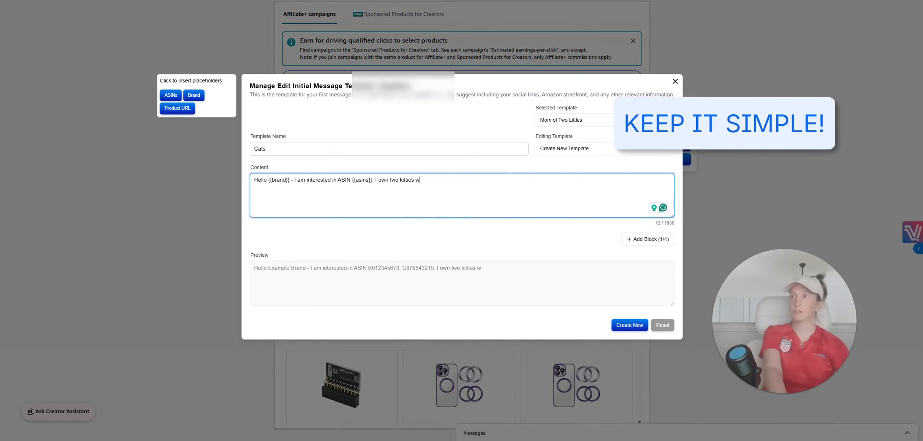
pyautogui.write('.')
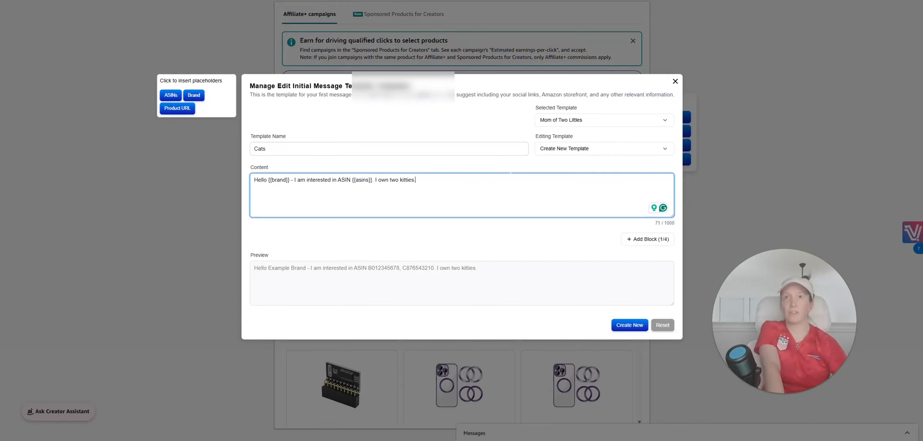
# Step: End the kitties sentence with "that can love this product." and accept the suggested correction to "who can"
pyautogui.write(' that ')
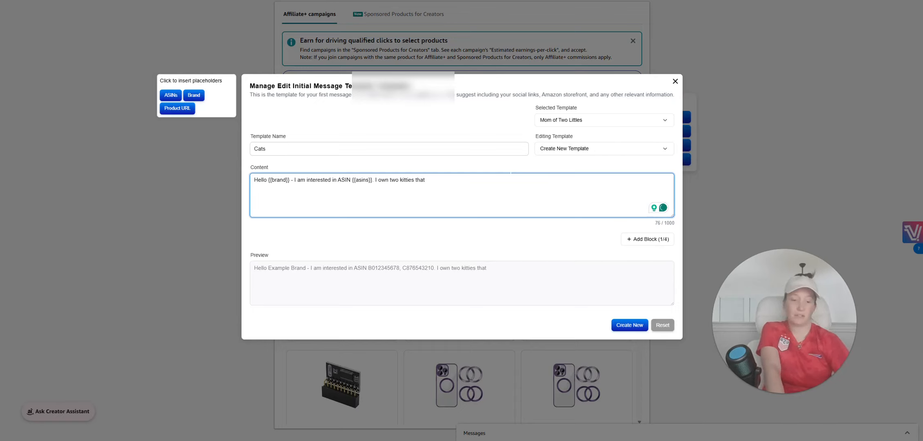
pyautogui.write('can love thsi ')
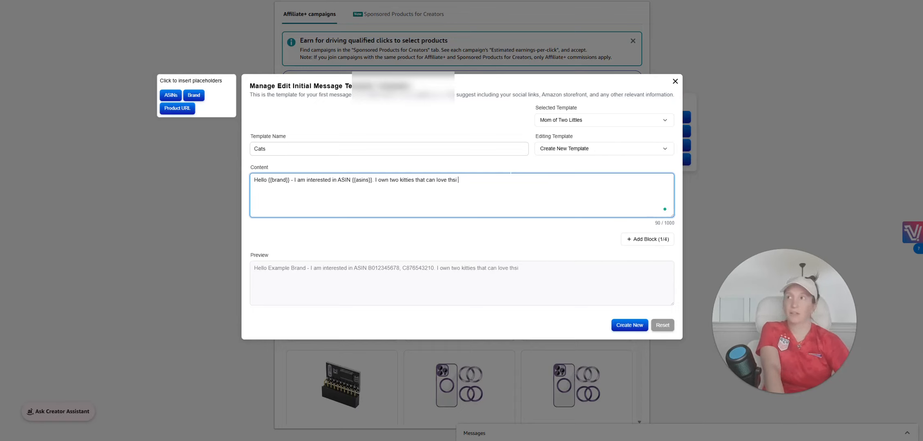
pyautogui.press('BackSpace')
pyautogui.press('BackSpace')
pyautogui.press('BackSpace')
pyautogui.write('is product.')
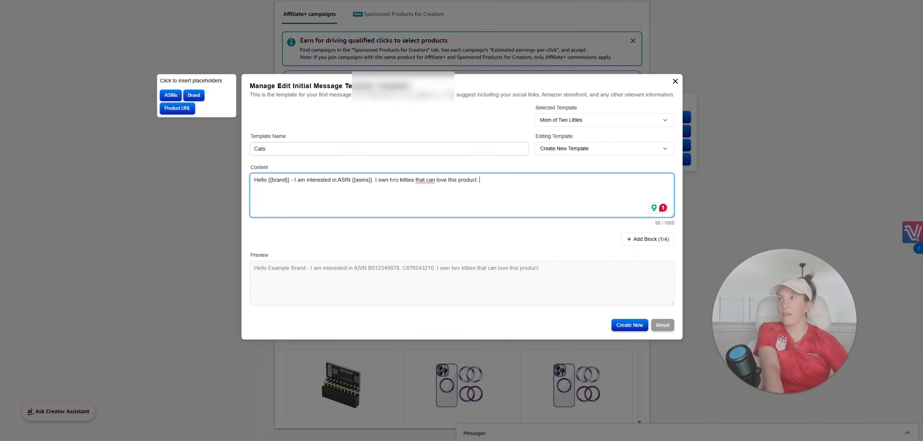
pyautogui.moveTo(418, 179)
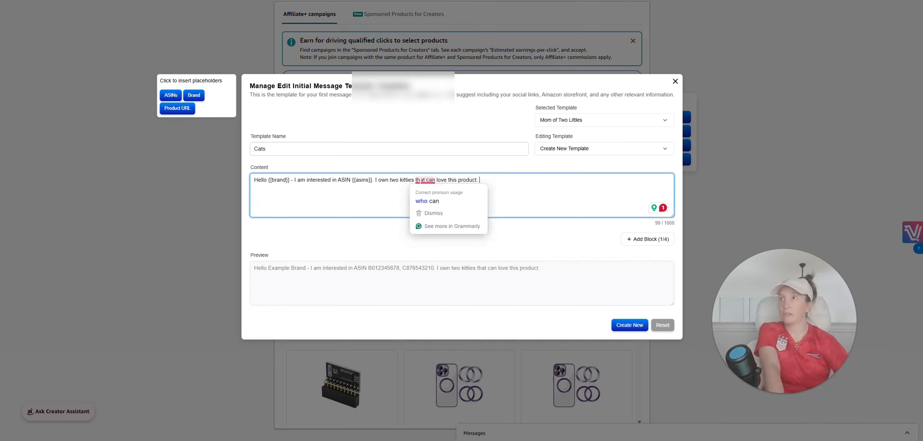
pyautogui.click(420, 200)
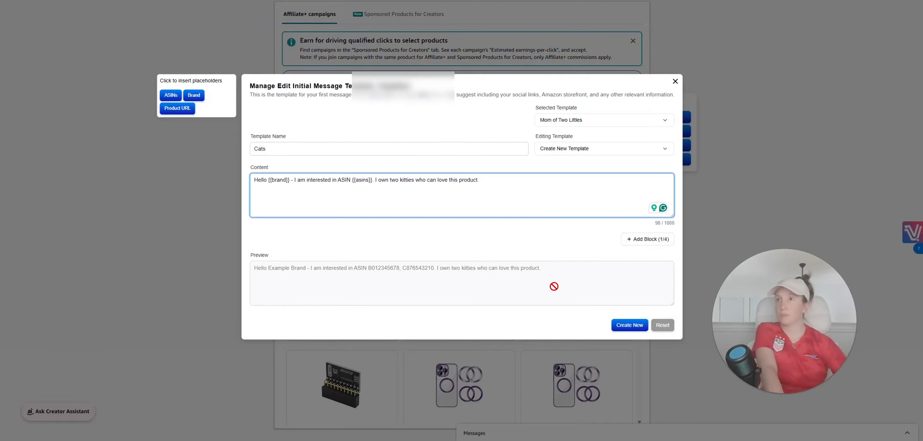
# Step: Add a second message block reading "I will create a shoppable video for your brand within 5 to 7 days."
pyautogui.click(665, 240)
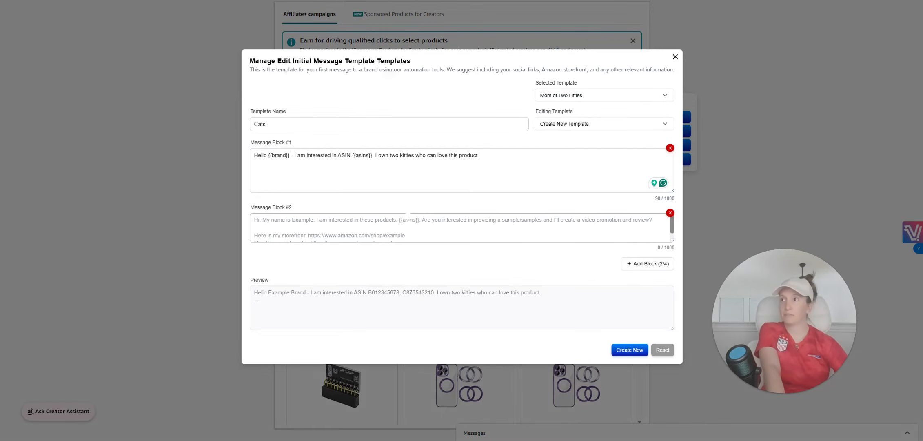
pyautogui.click(409, 216)
pyautogui.write('I will create ')
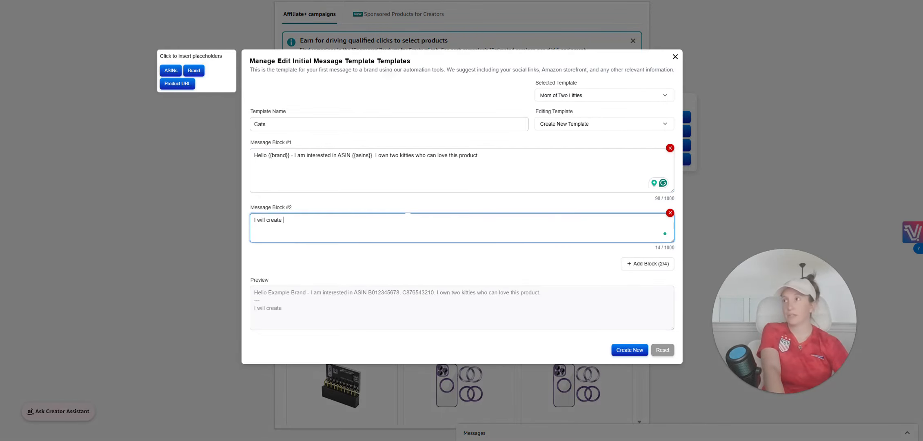
pyautogui.write('a shoppable ')
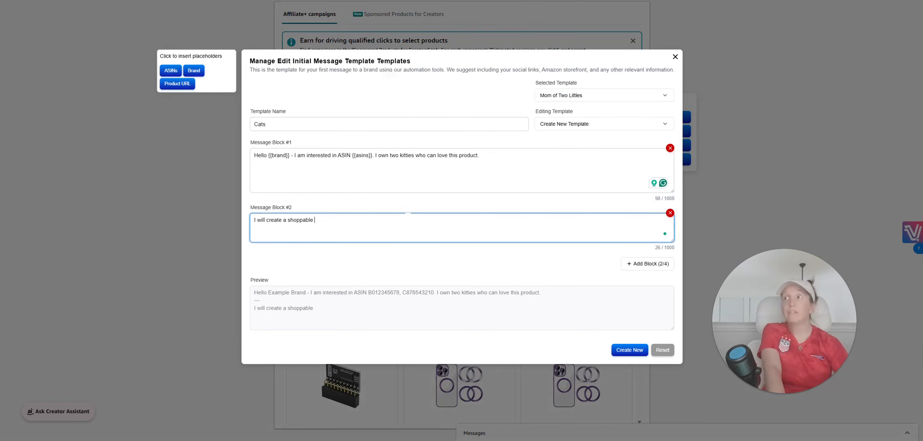
pyautogui.write('video for you')
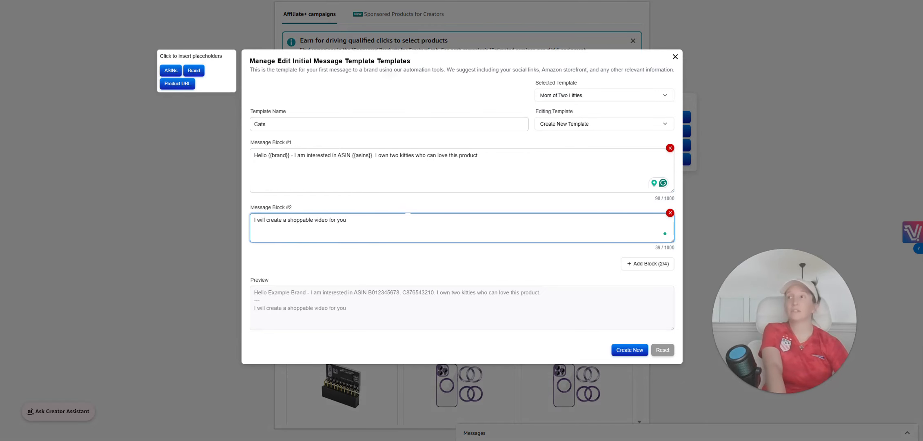
pyautogui.write('r b')
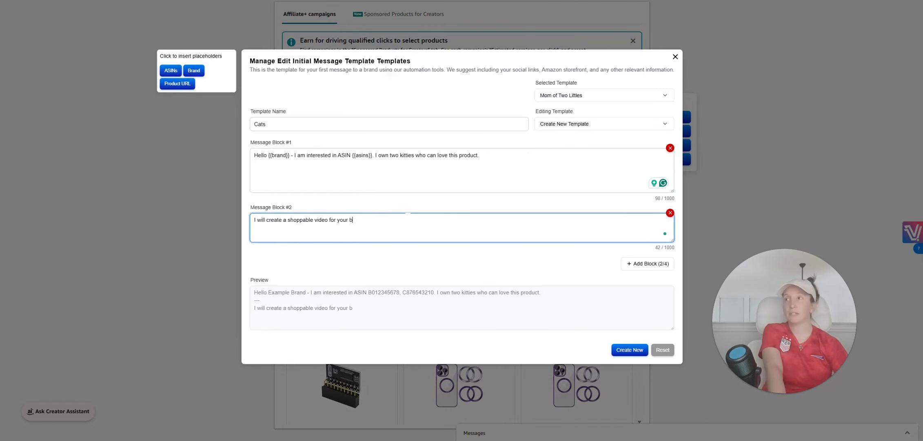
pyautogui.write('rand withi')
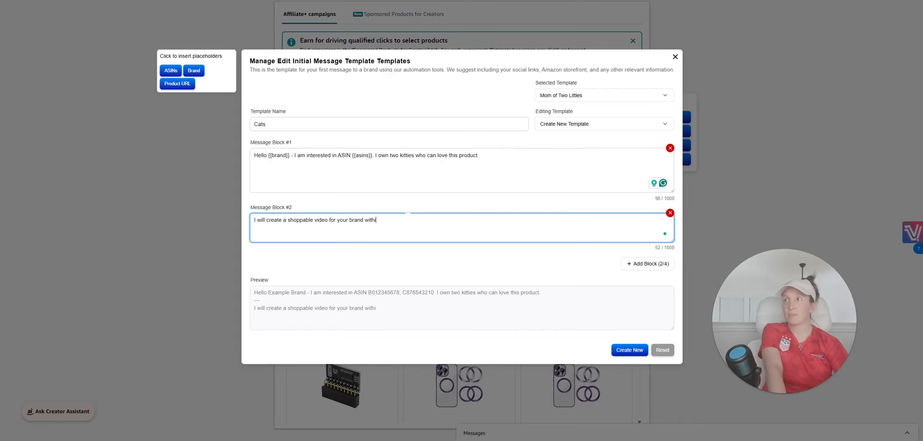
pyautogui.write('n 5 to 7 days.')
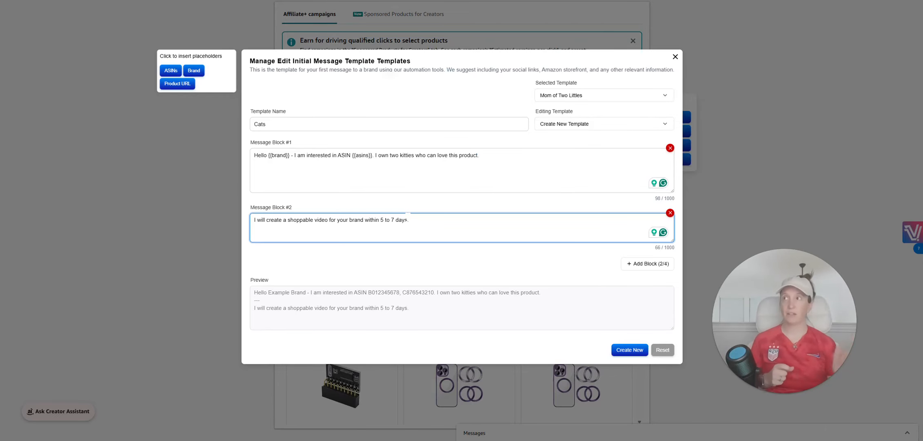
# Step: Add a third message block beginning "If you'd like a shoppable video in exchange for a free sample"
pyautogui.click(647, 265)
pyautogui.click(555, 257)
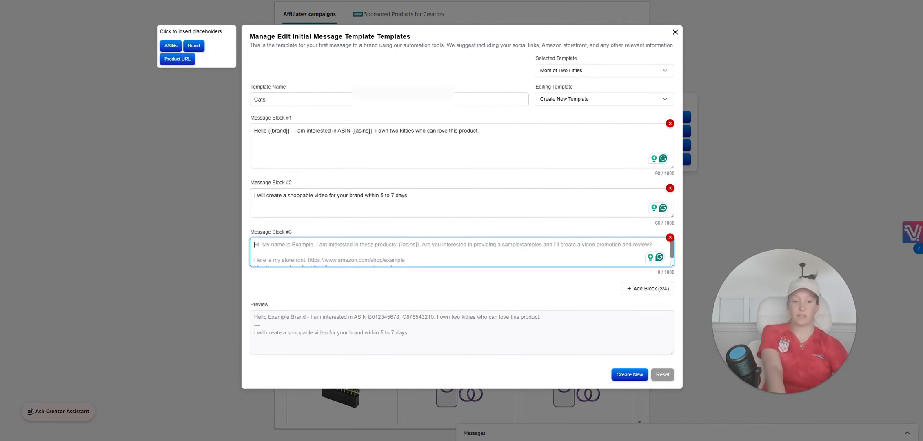
pyautogui.write("If you'd like a")
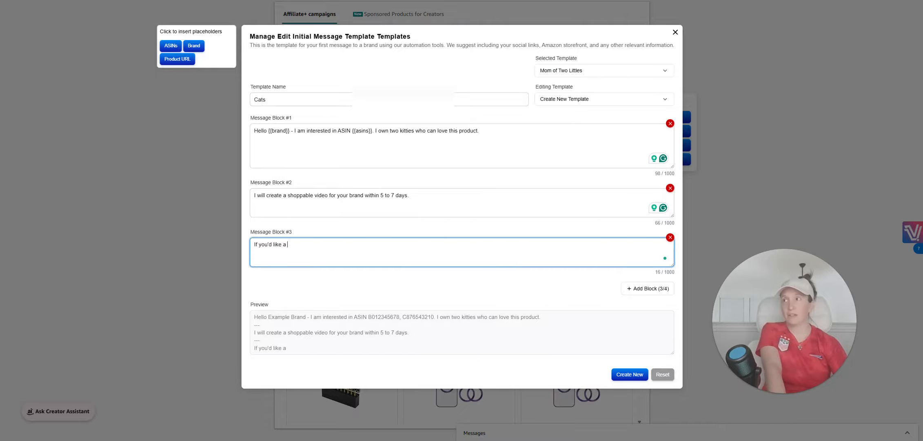
pyautogui.write(' shoppable video')
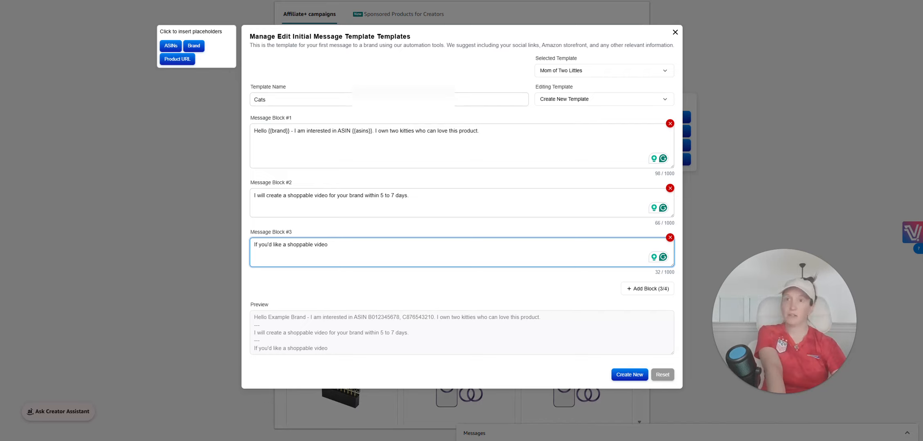
pyautogui.write('in exachan')
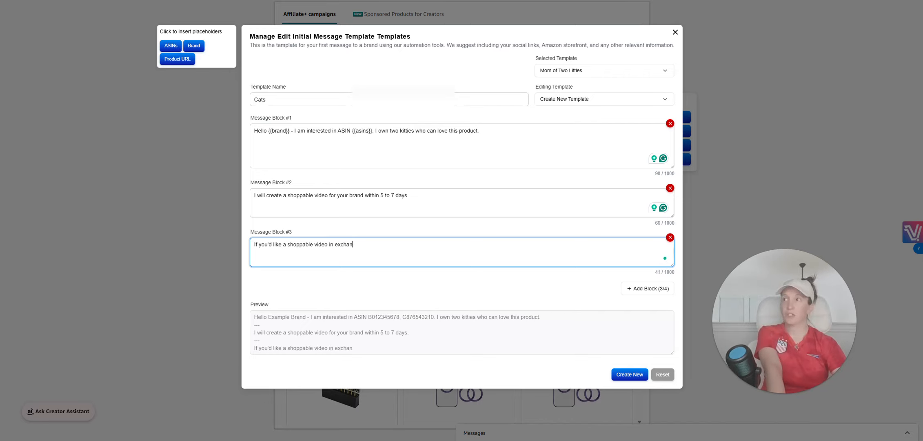
pyautogui.write('ge for a free sampl')
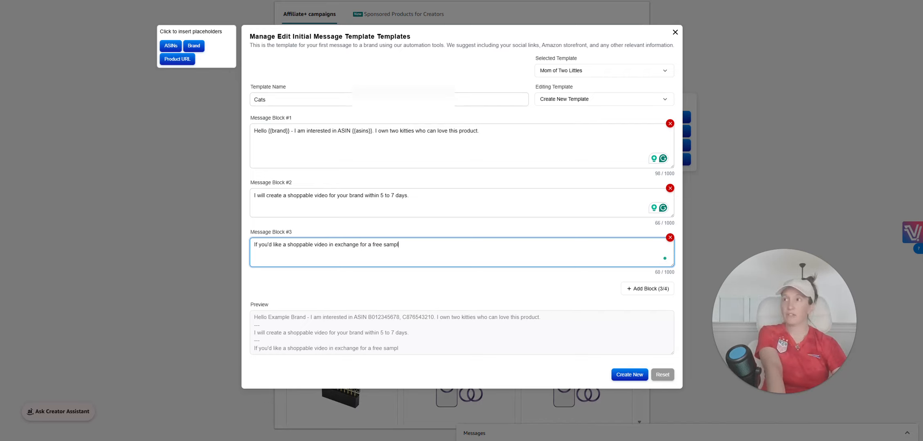
# Step: Finish the third block's sentence with ", please ship the product to (address)."
pyautogui.write('e, leas')
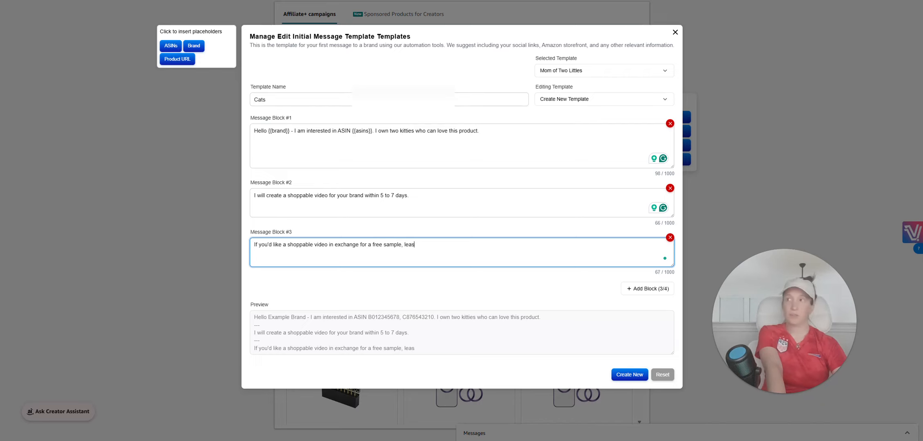
pyautogui.press('BackSpace')
pyautogui.press('BackSpace')
pyautogui.press('BackSpace')
pyautogui.press('BackSpace')
pyautogui.write('ple')
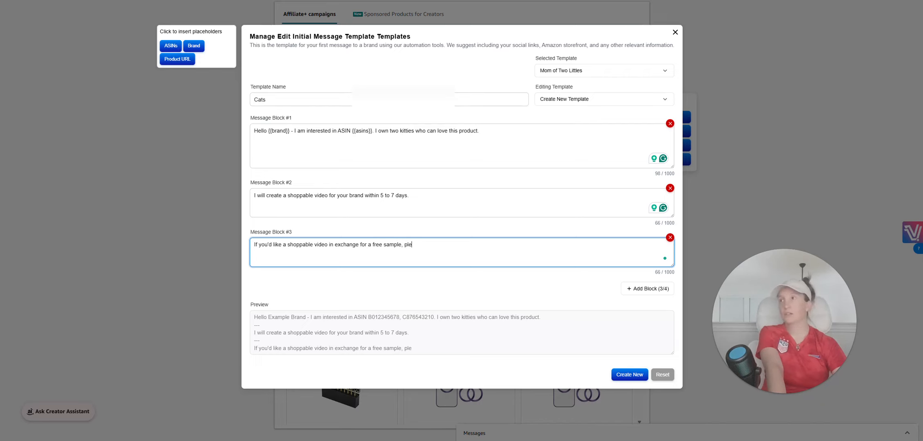
pyautogui.write('ase ship the product to ')
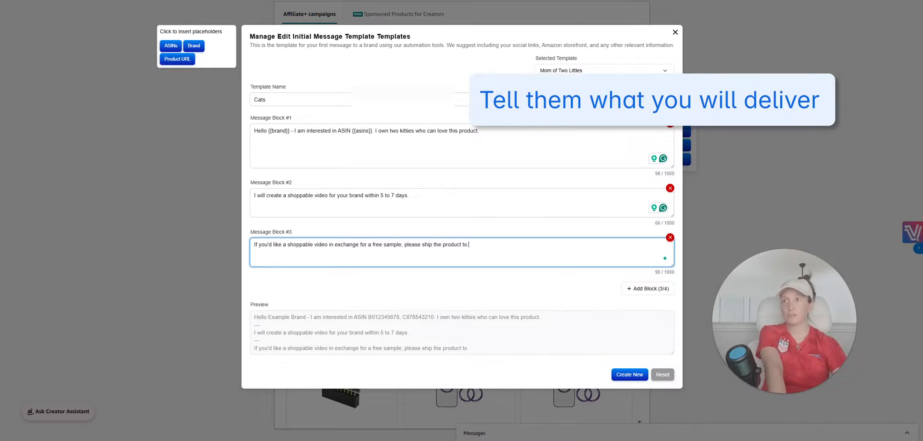
pyautogui.write('(a')
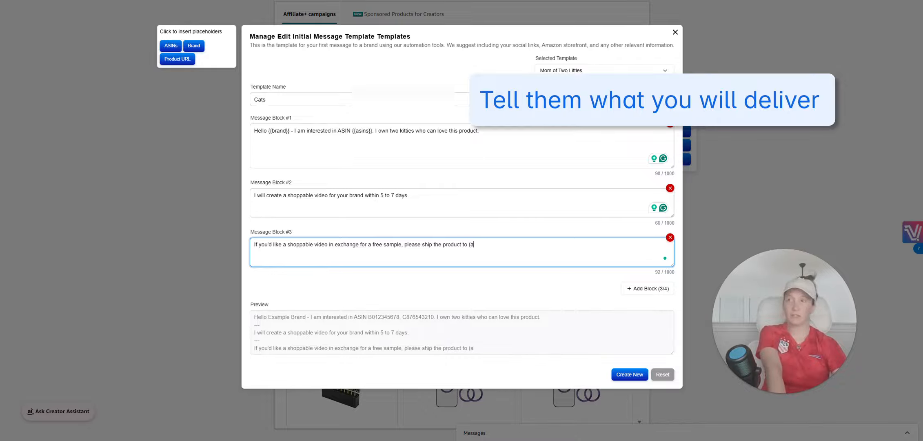
pyautogui.write('ddress).')
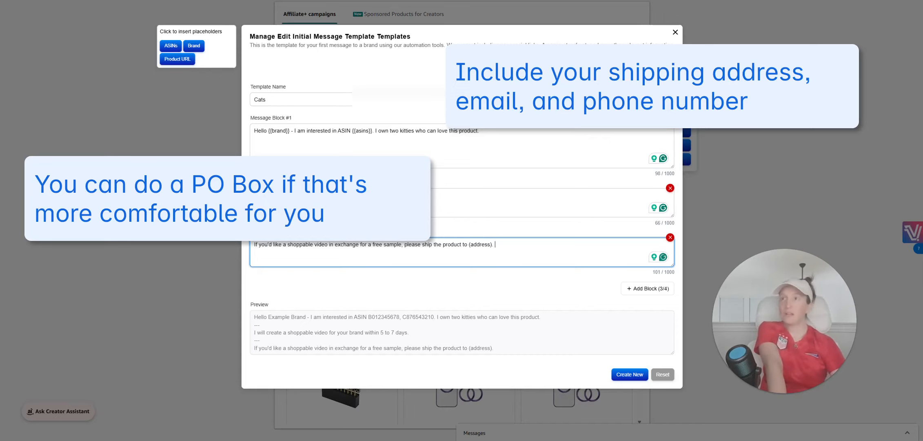
# Step: Append "My email address is and my what's app is" to the third message block, leaving the contact details blank
pyautogui.write('M')
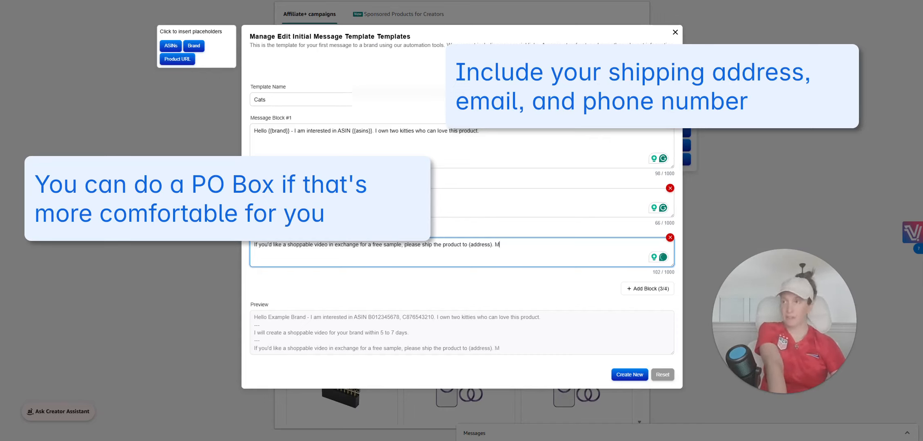
pyautogui.write('y email ad')
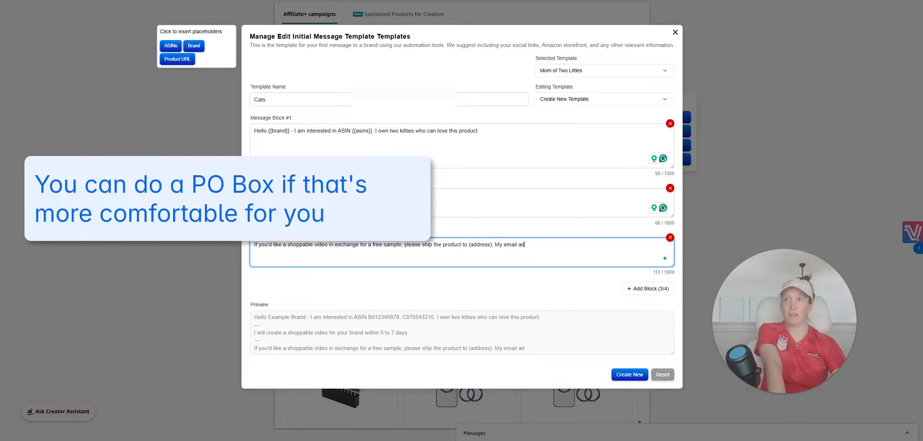
pyautogui.write('dress is')
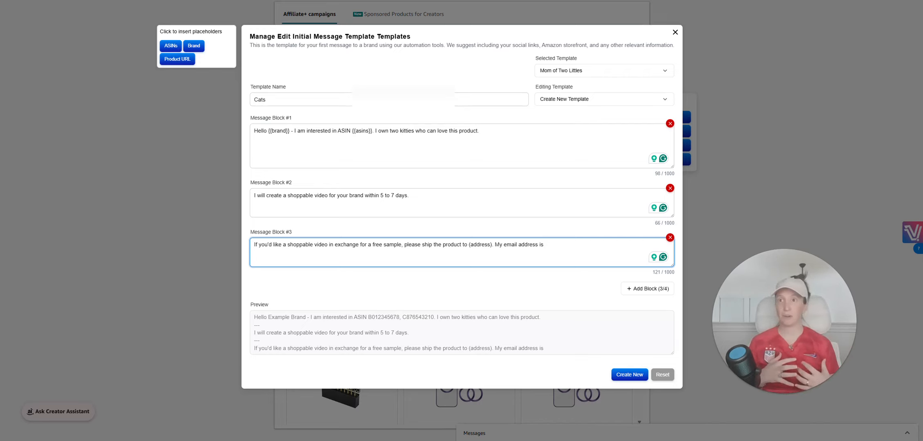
pyautogui.write("and my what's ap")
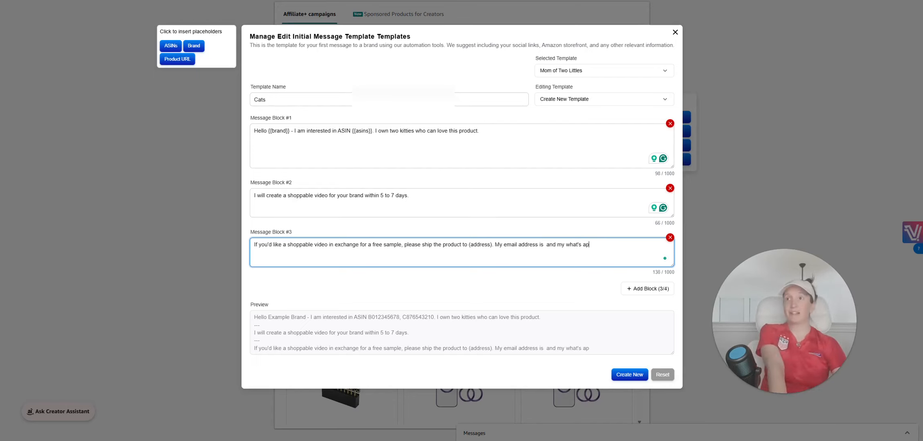
pyautogui.write('p is')
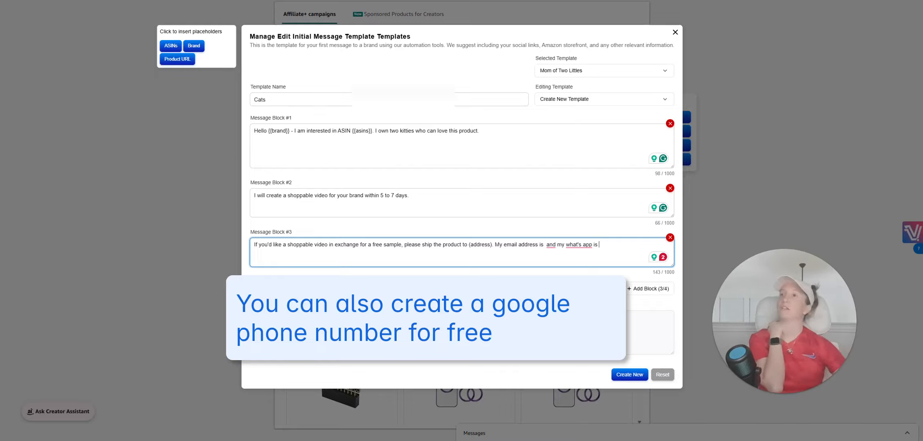
# Step: Add a fourth message block reading "Looking forward to hearing from you -" plus the sender's first name, and close the template editor
pyautogui.click(640, 288)
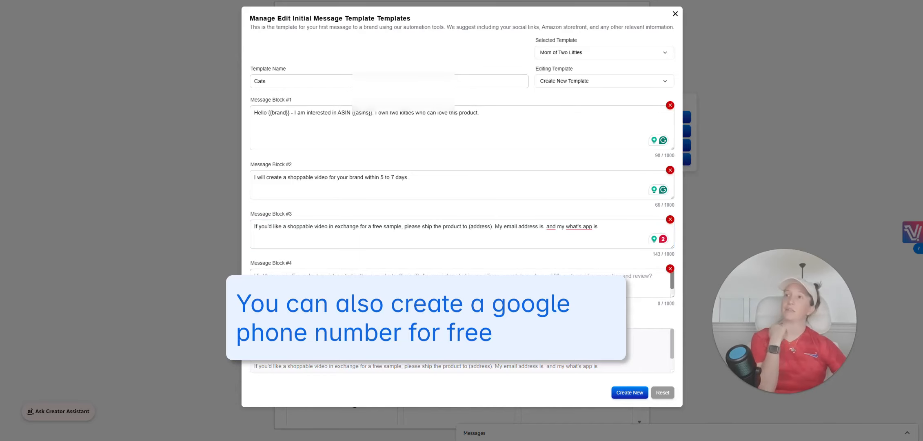
pyautogui.click(599, 272)
pyautogui.write('Wit')
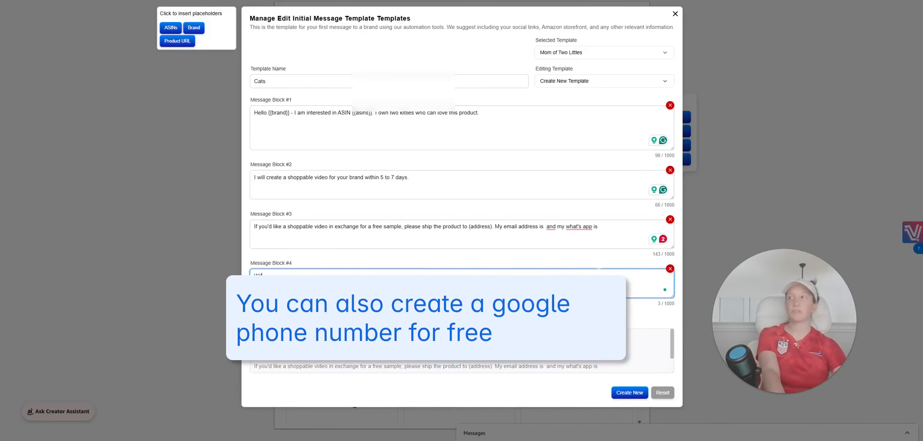
pyautogui.press('BackSpace')
pyautogui.press('BackSpace')
pyautogui.press('BackSpace')
pyautogui.write('Looking ')
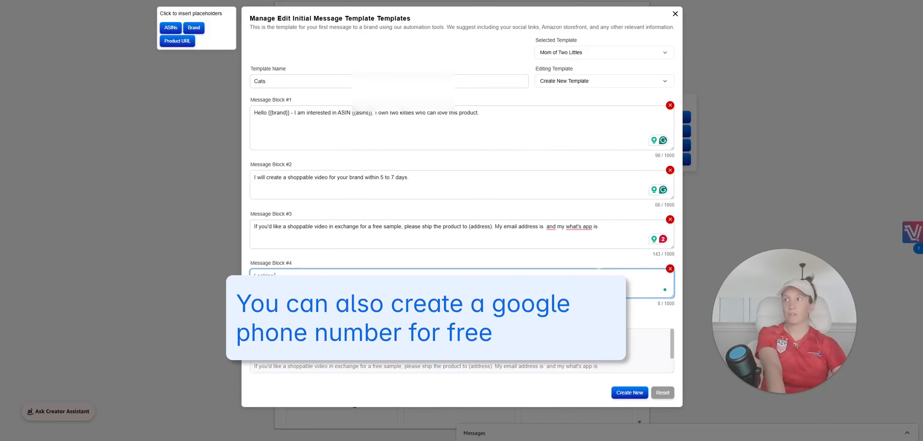
pyautogui.write('forward to hearing from you - Shanna')
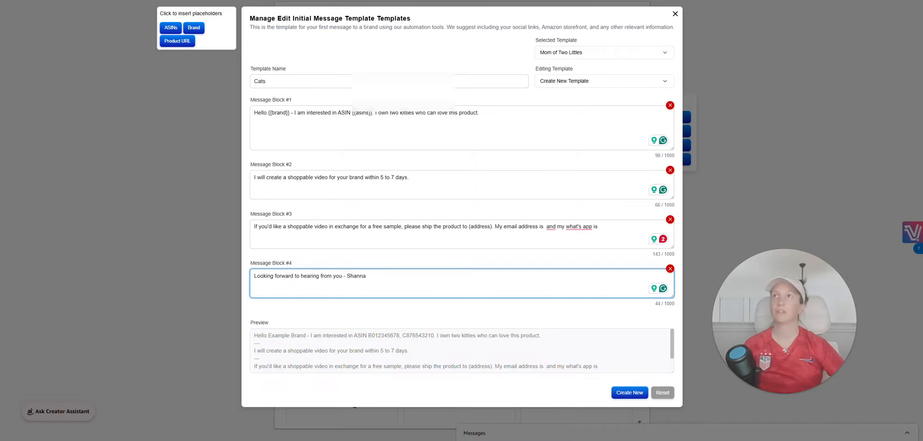
pyautogui.click(675, 13)
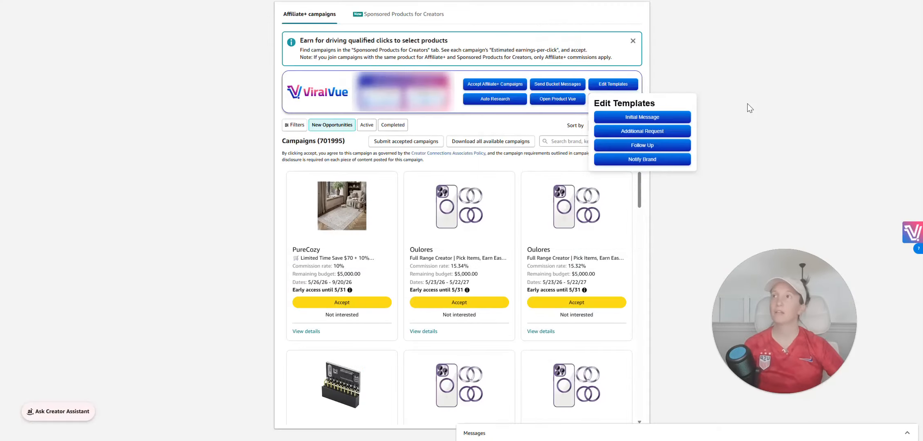
pyautogui.click(747, 103)
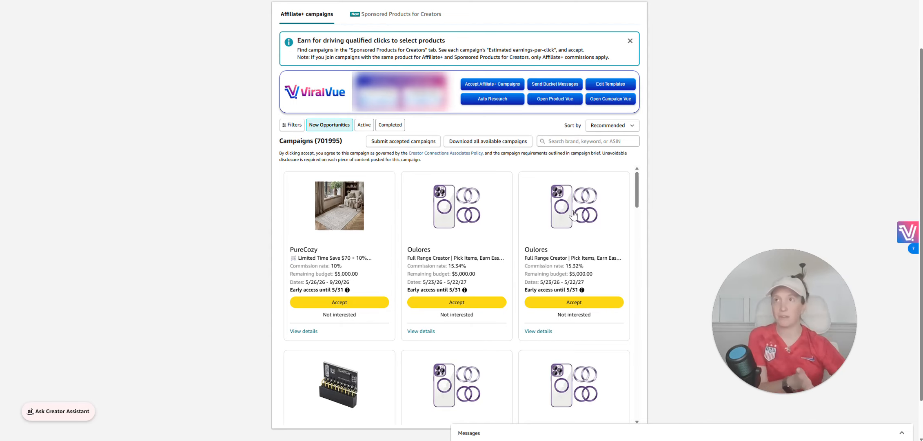
# Step: Search the Affiliate+ campaigns for "july"
pyautogui.click(598, 141)
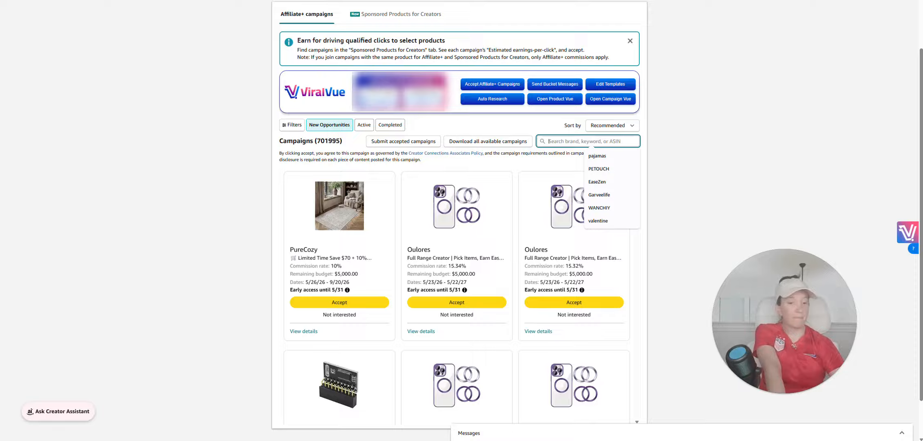
pyautogui.write('july')
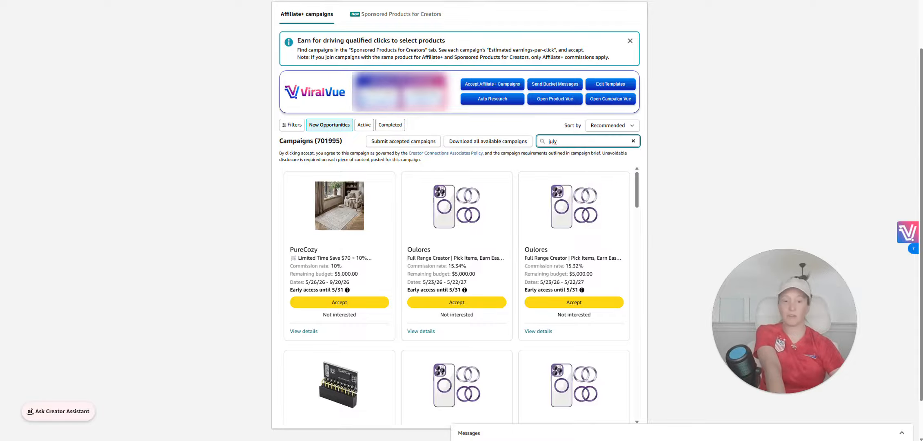
pyautogui.press('Return')
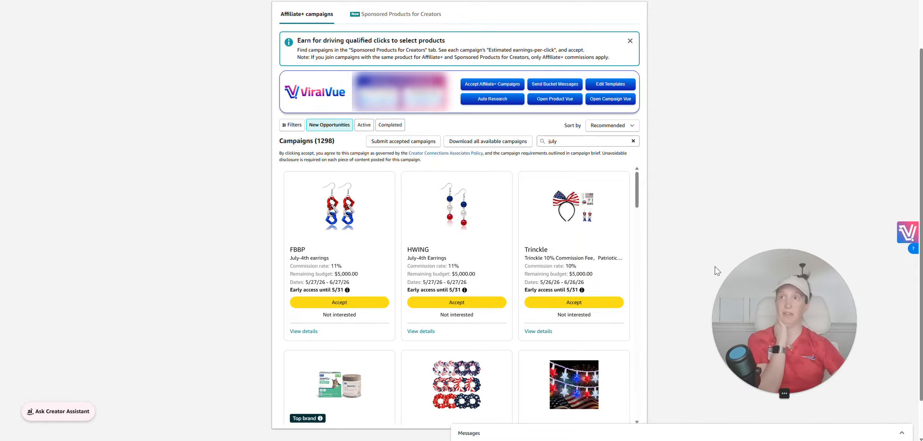
# Step: Load more of the july campaigns further down the list and open them in the ViralVue product table
pyautogui.scroll(-2, 661, 363)
pyautogui.scroll(-10, 639, 377)
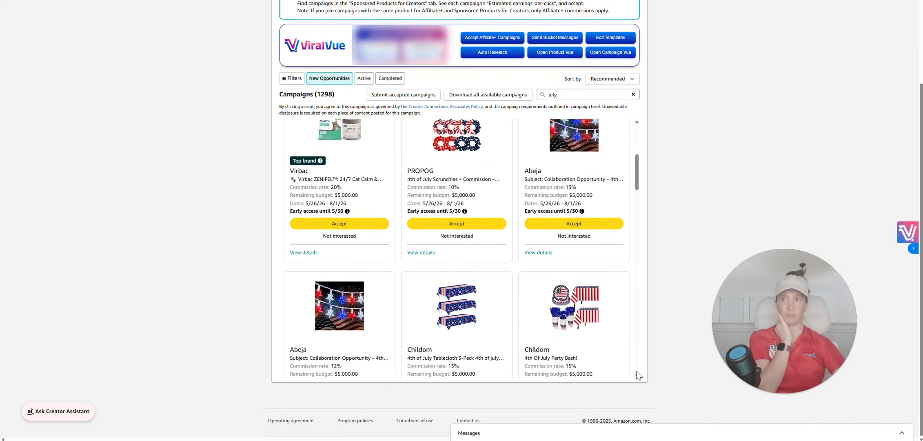
pyautogui.scroll(-10, 636, 371)
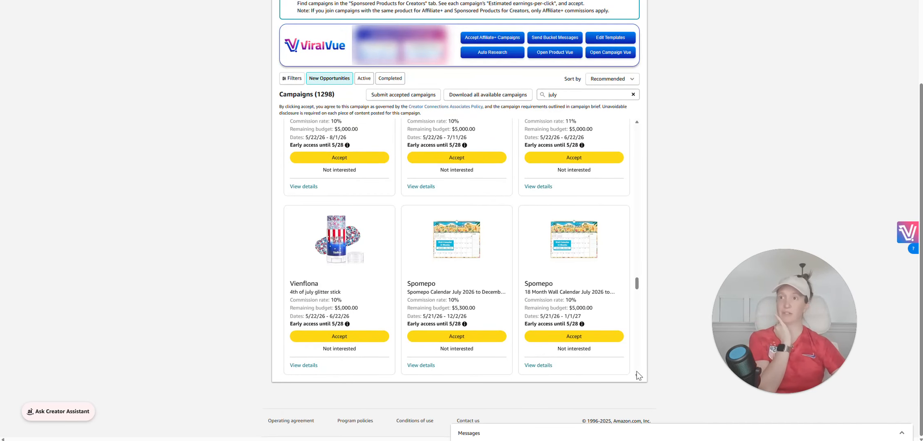
pyautogui.scroll(-10, 636, 371)
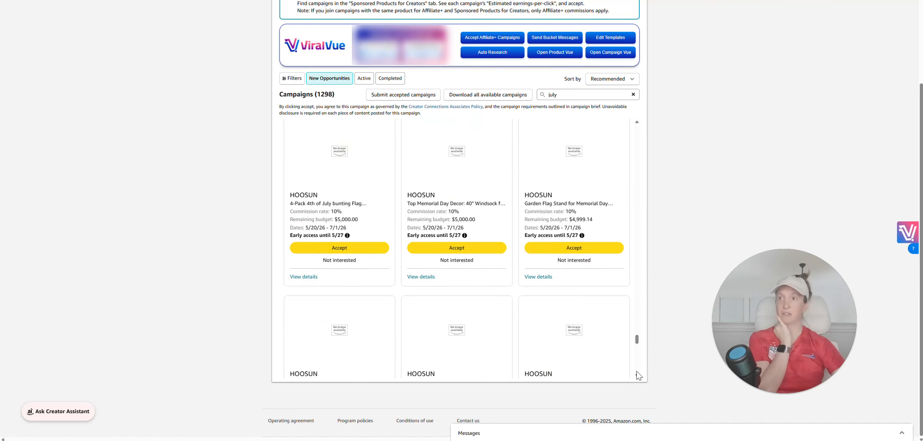
pyautogui.scroll(-10, 637, 371)
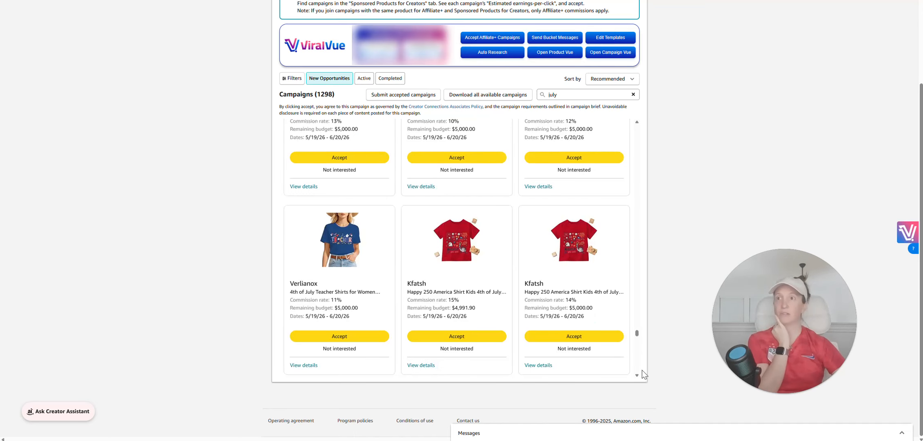
pyautogui.scroll(-10, 638, 369)
pyautogui.scroll(-10, 638, 369)
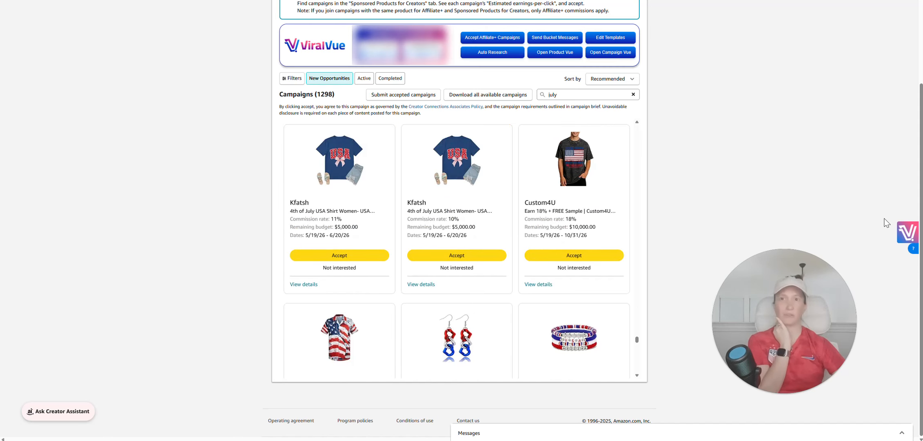
pyautogui.click(902, 232)
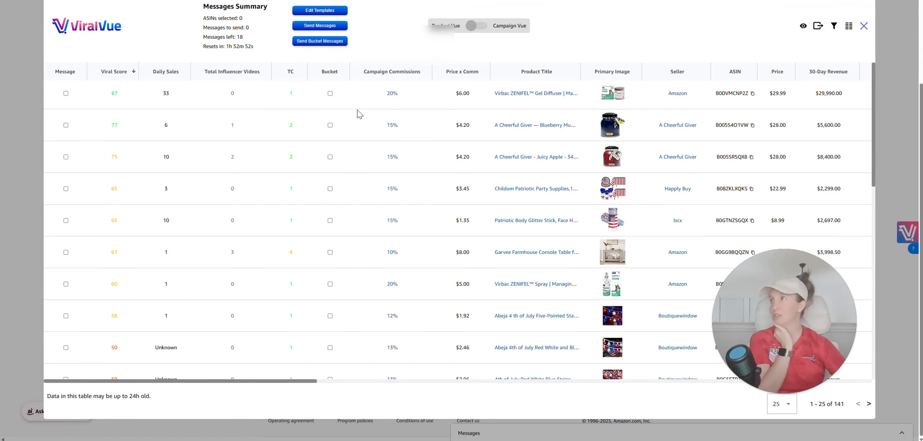
# Step: Open the Virbac ZENIFEL Gel Diffuser's product page in a new tab, and mark it and both A Cheerful Giver products for messaging
pyautogui.rightClick(559, 95)
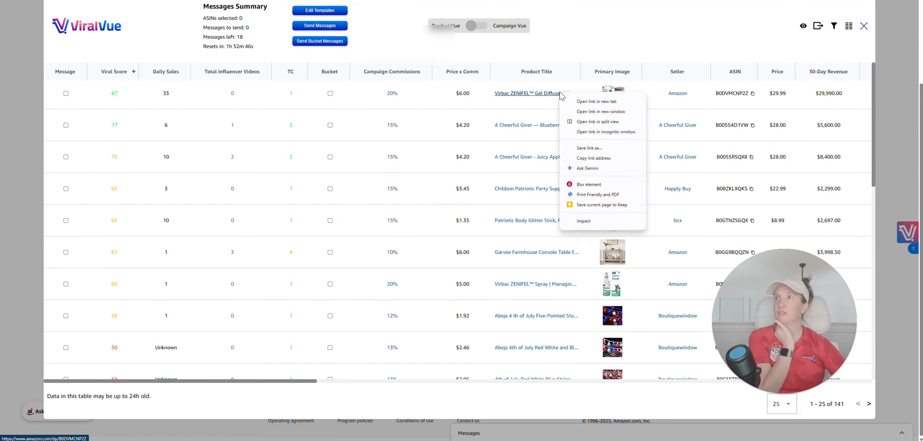
pyautogui.click(575, 102)
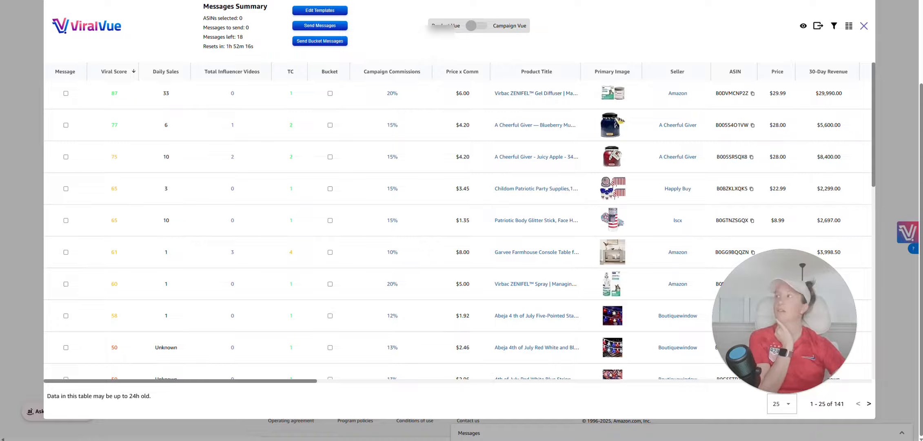
pyautogui.click(66, 94)
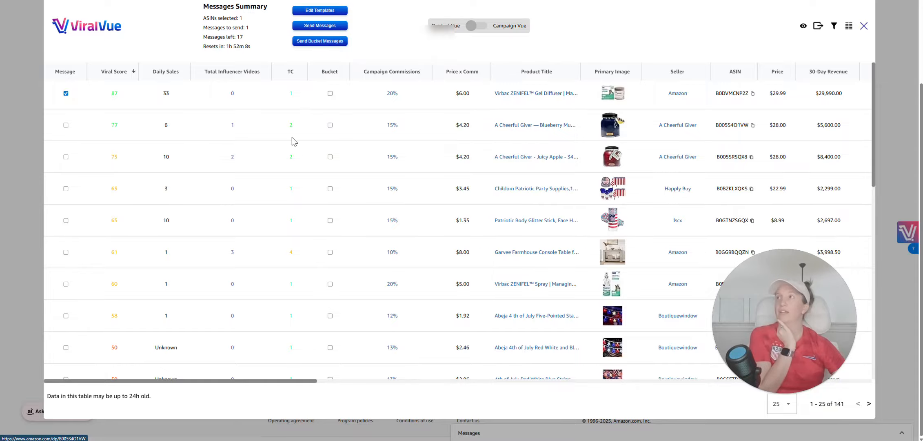
pyautogui.click(66, 125)
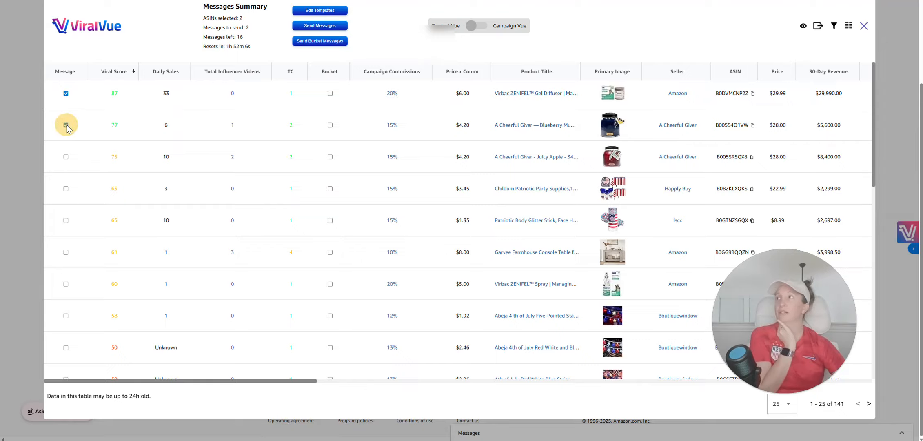
pyautogui.click(66, 157)
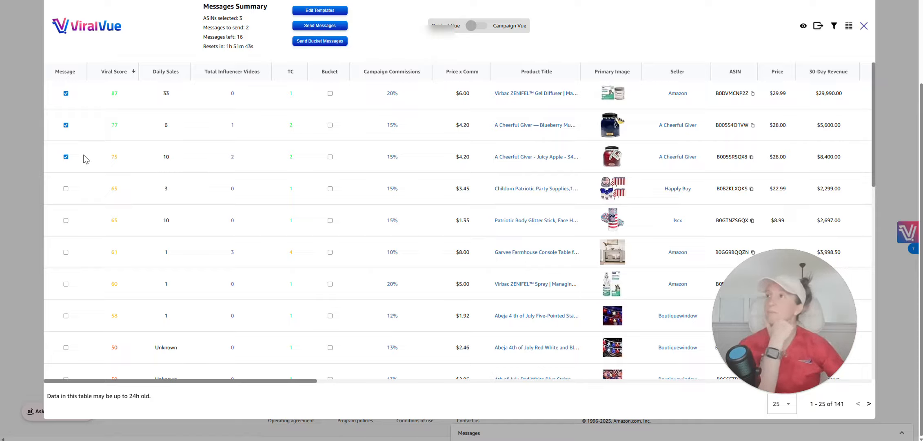
# Step: Mark the Childom party supplies, Patriotic Body Glitter Stick, Virbac ZENIFEL Spray, Abeja five-pointed star item and Garvee console table for messaging
pyautogui.click(65, 189)
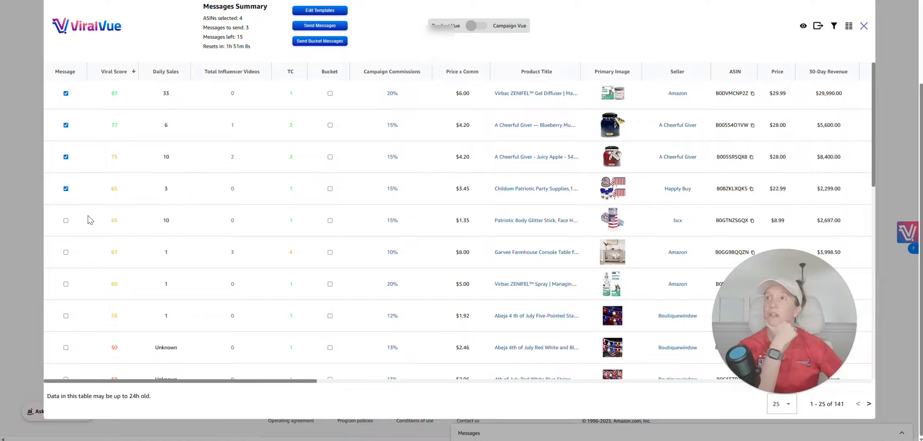
pyautogui.click(66, 221)
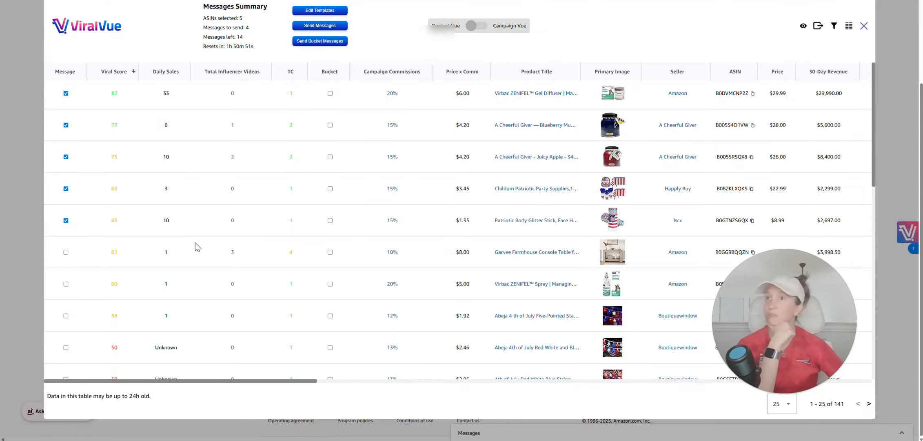
pyautogui.scroll(-2, 196, 245)
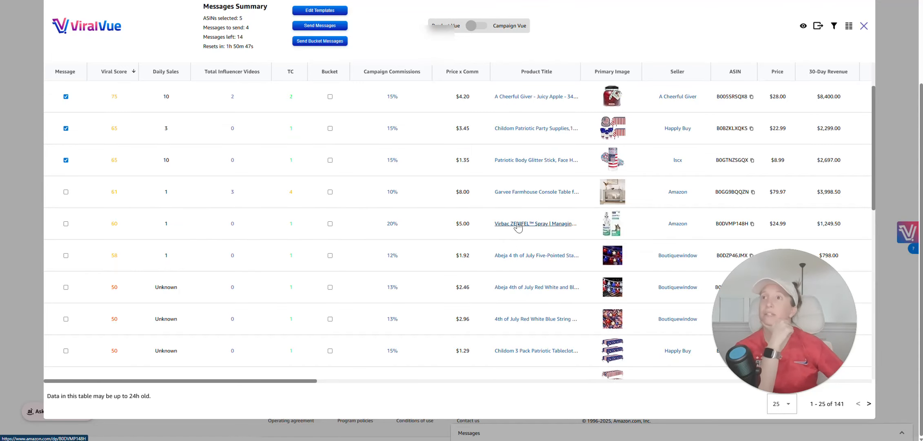
pyautogui.click(66, 224)
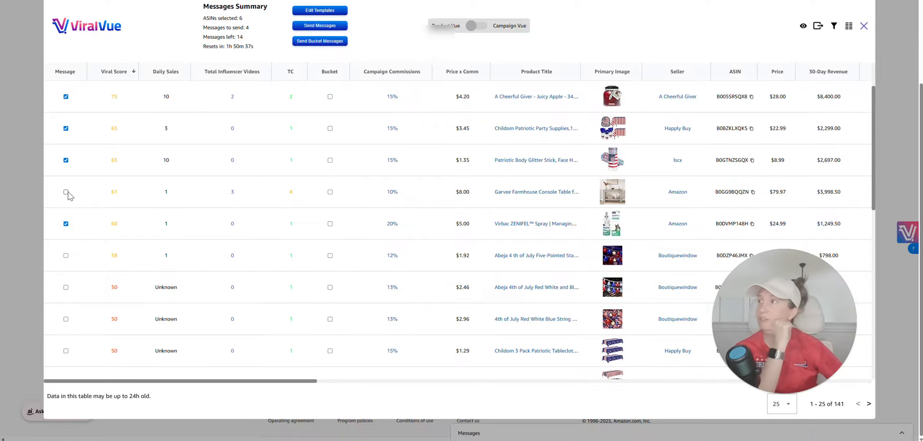
pyautogui.scroll(-3, 78, 197)
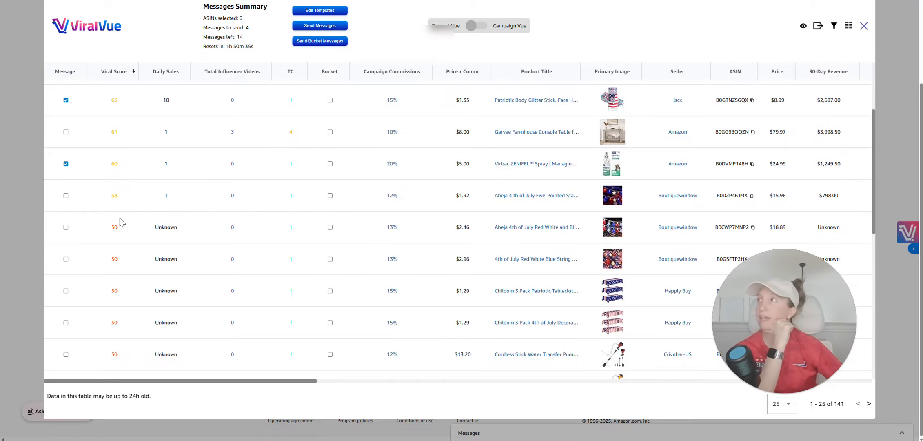
pyautogui.click(66, 196)
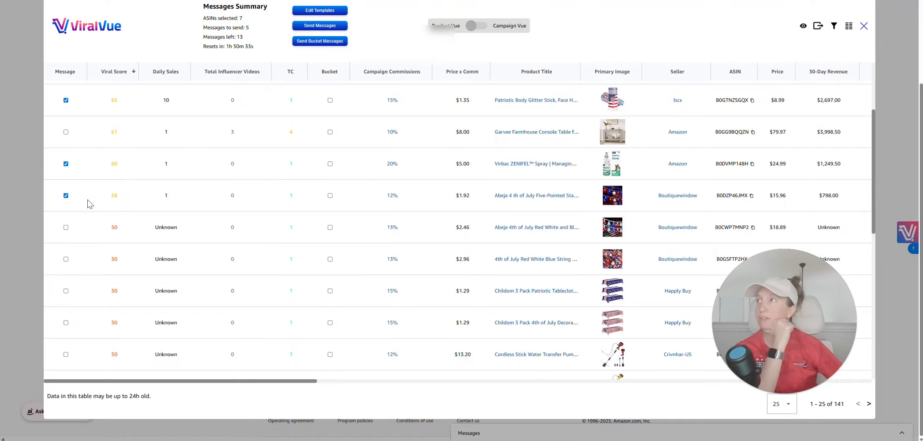
pyautogui.scroll(6, 122, 221)
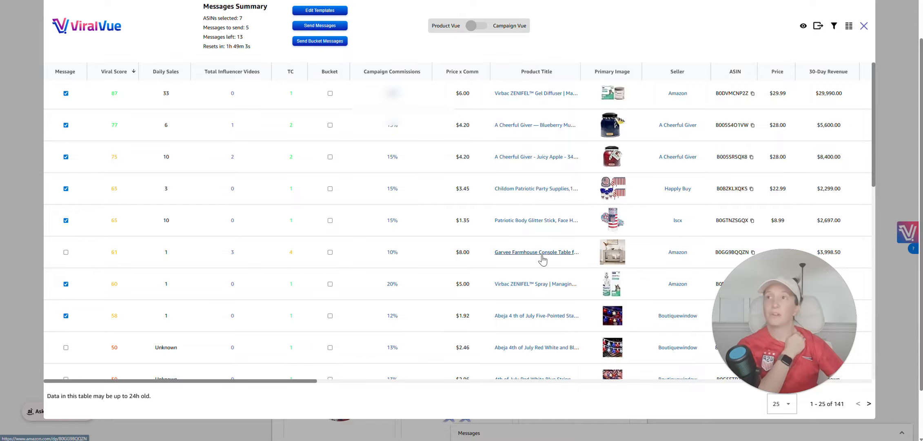
pyautogui.click(66, 252)
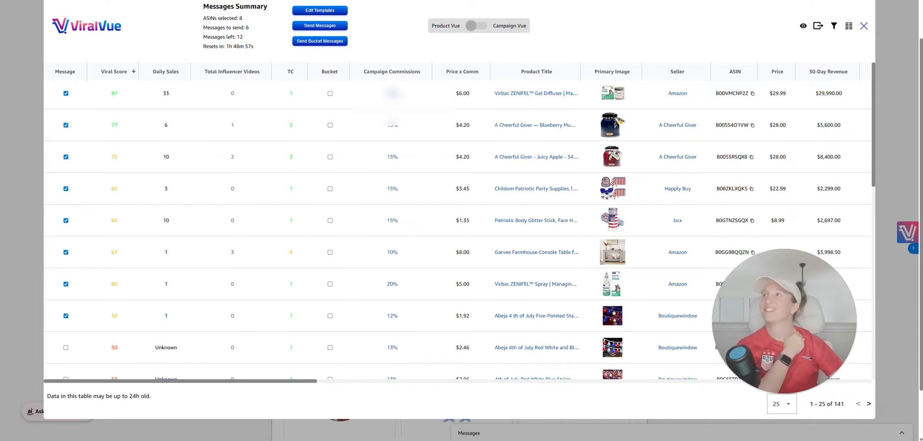
# Step: Send the selected brands' messages with the Generic Outreach initial template and Additional Product template, and close the sending report
pyautogui.click(330, 27)
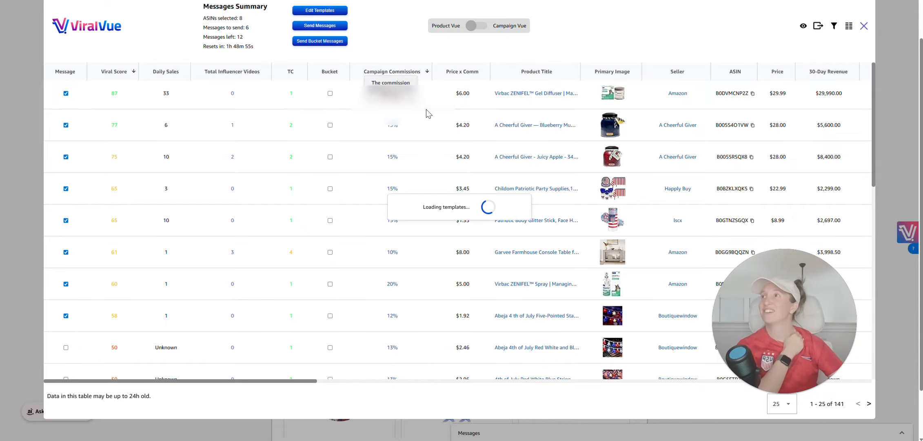
pyautogui.click(439, 223)
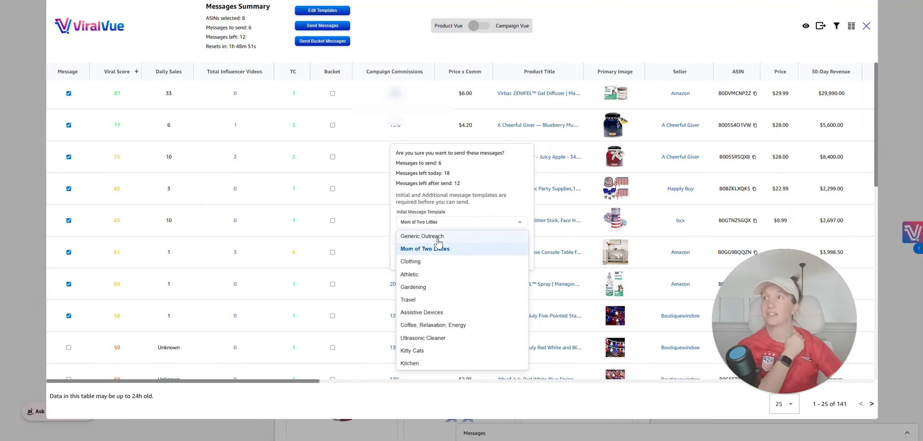
pyautogui.click(438, 238)
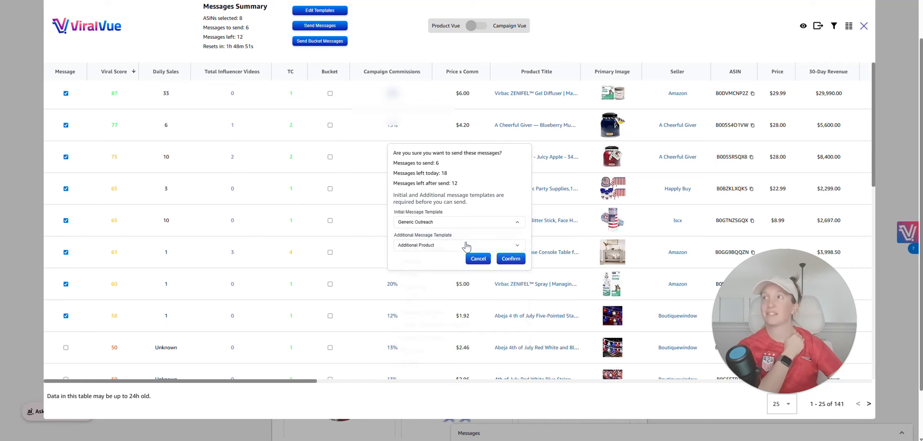
pyautogui.click(506, 264)
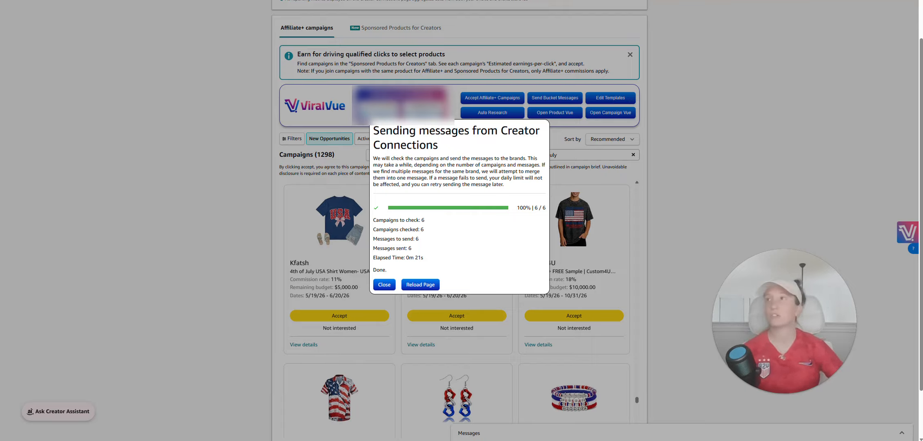
pyautogui.click(385, 284)
# Step: Clear the july search and search the Affiliate+ campaigns for "coffee mug"
pyautogui.click(570, 155)
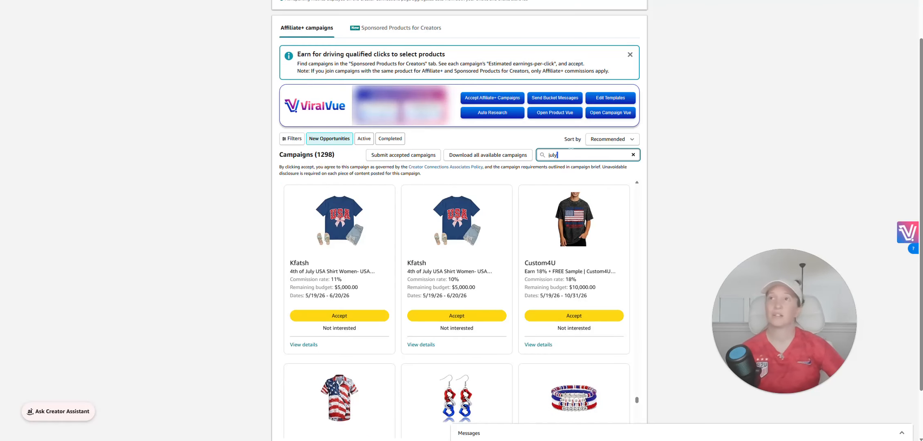
pyautogui.doubleClick(547, 158)
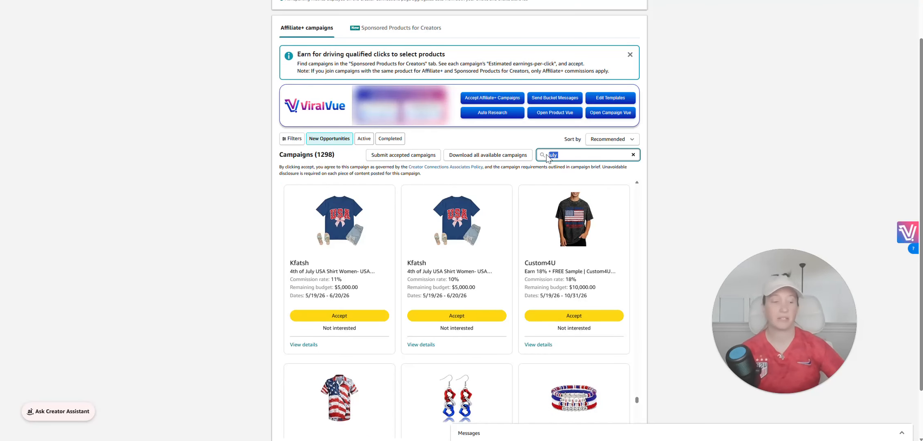
pyautogui.press('BackSpace')
pyautogui.press('Return')
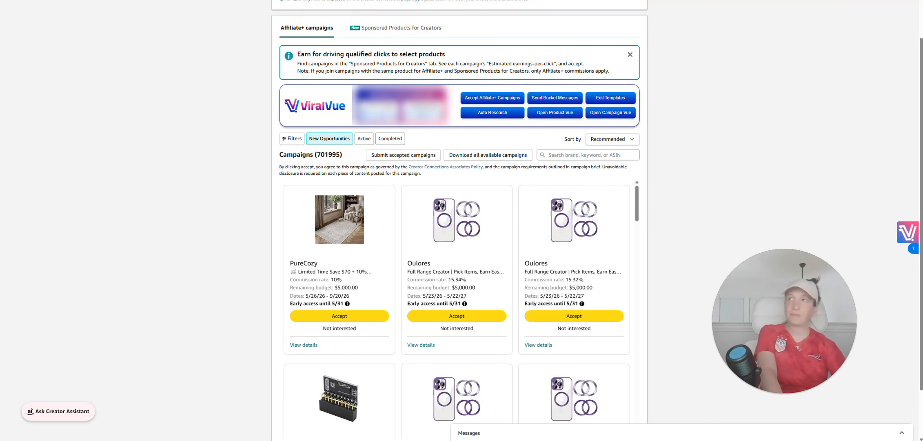
pyautogui.scroll(-2, 459, 221)
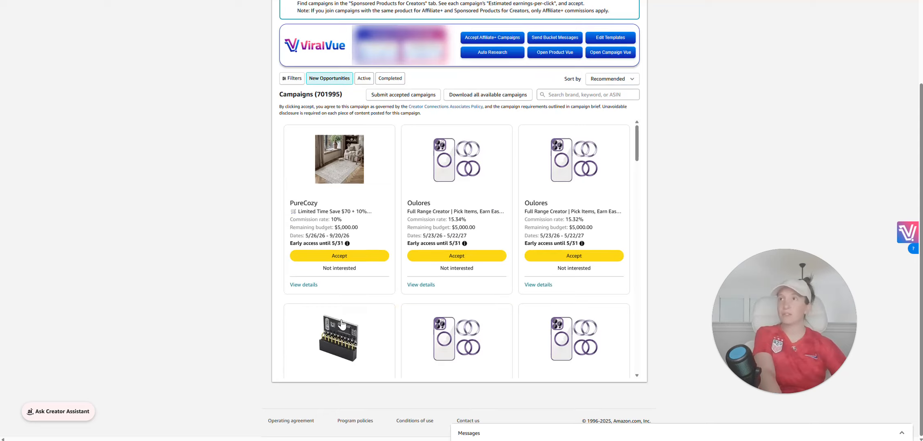
pyautogui.click(574, 94)
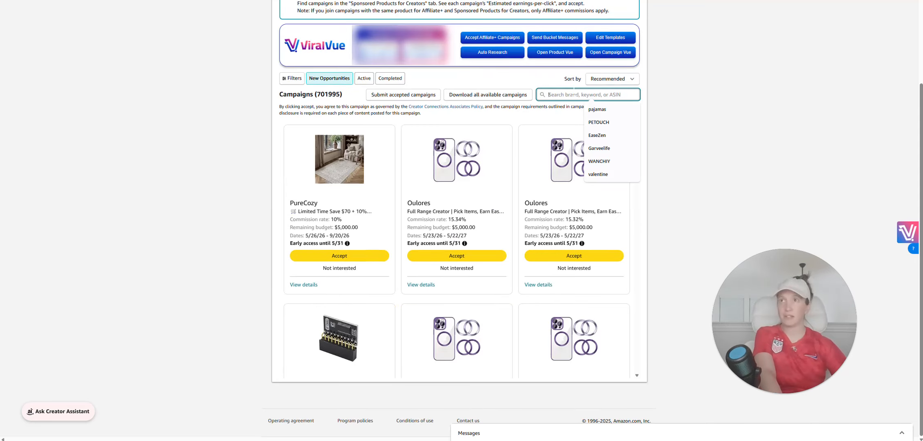
pyautogui.write('coffee mug')
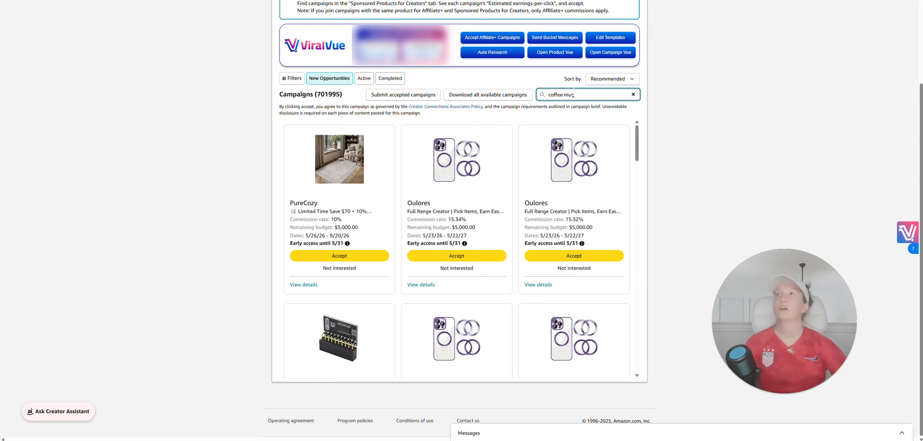
pyautogui.press('Return')
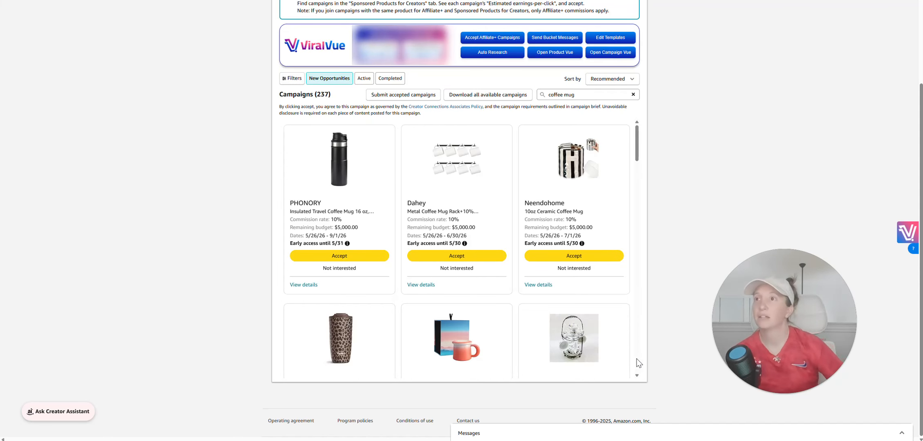
# Step: Load more of the coffee mug campaigns further down the list and open them in the ViralVue product table
pyautogui.scroll(-10, 639, 366)
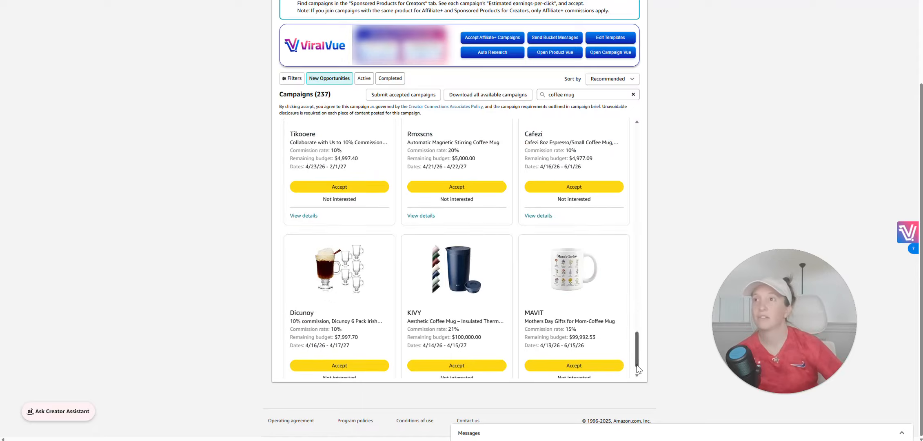
pyautogui.scroll(-5, 637, 365)
pyautogui.scroll(-5, 637, 365)
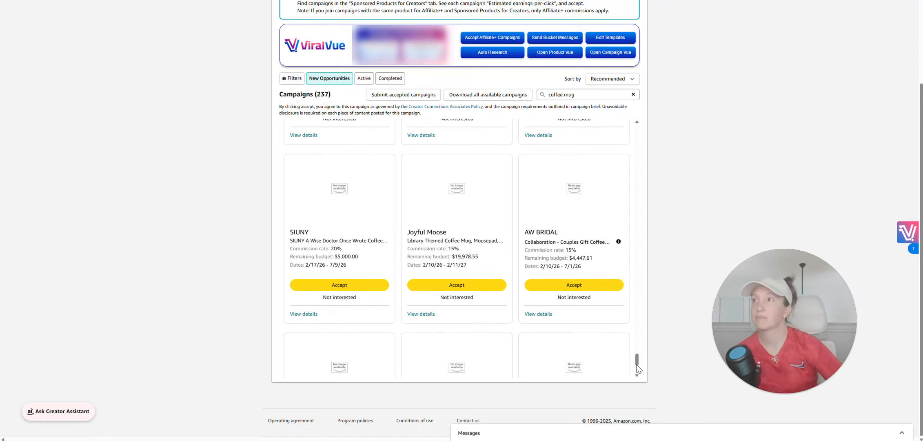
pyautogui.scroll(-10, 636, 365)
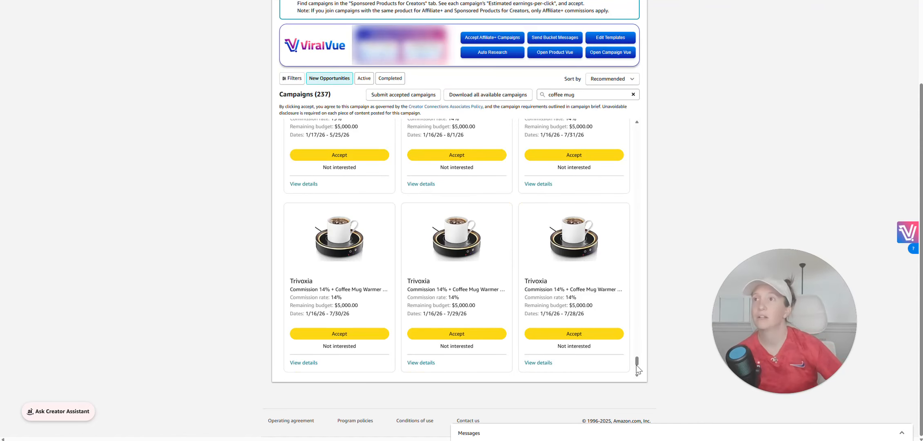
pyautogui.scroll(-3, 638, 369)
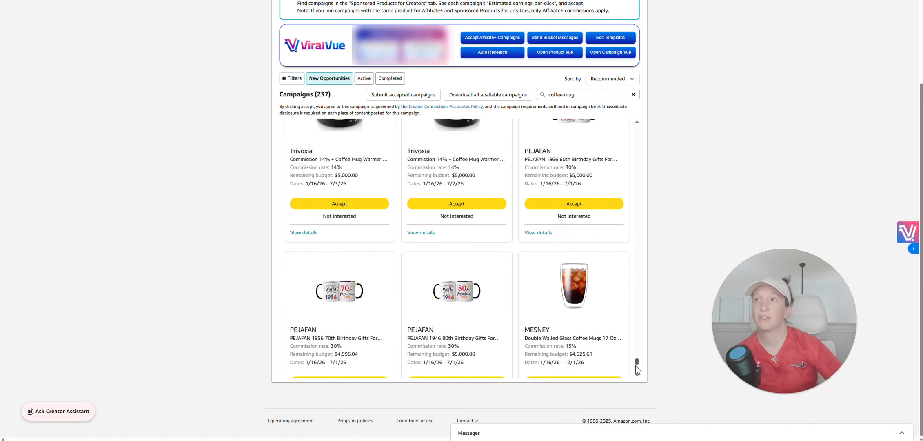
pyautogui.scroll(3, 605, 357)
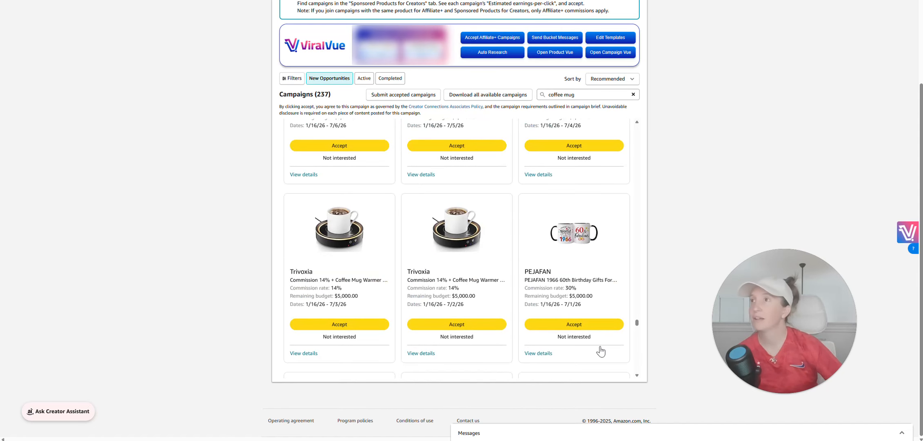
pyautogui.click(903, 233)
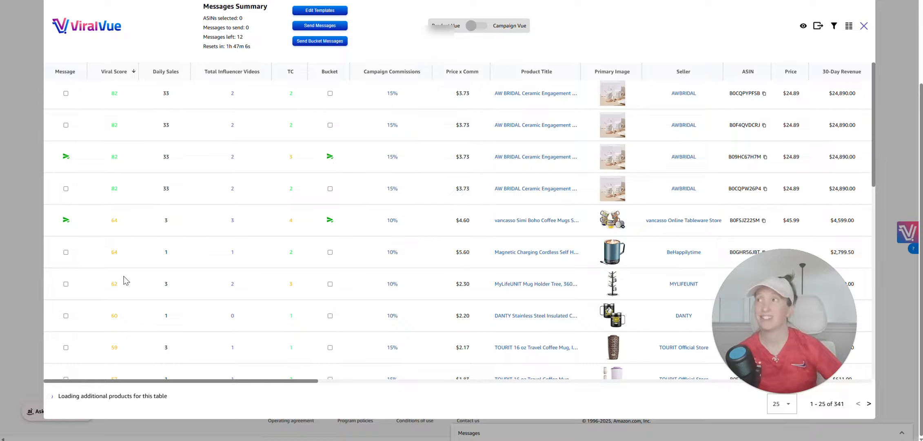
# Step: Mark the MyLifeUNIT mug holder tree, BeHappilytime magnetic charging mug, and the first and fourth AW BRIDAL ceramic listings for messaging
pyautogui.click(66, 284)
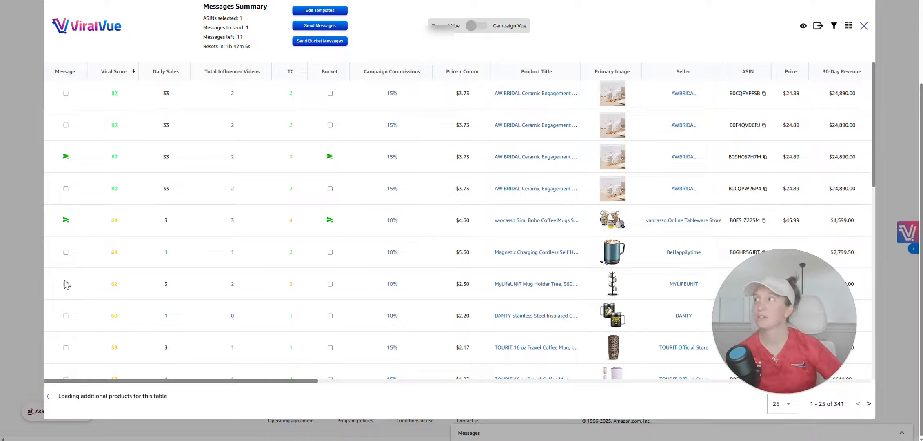
pyautogui.click(66, 253)
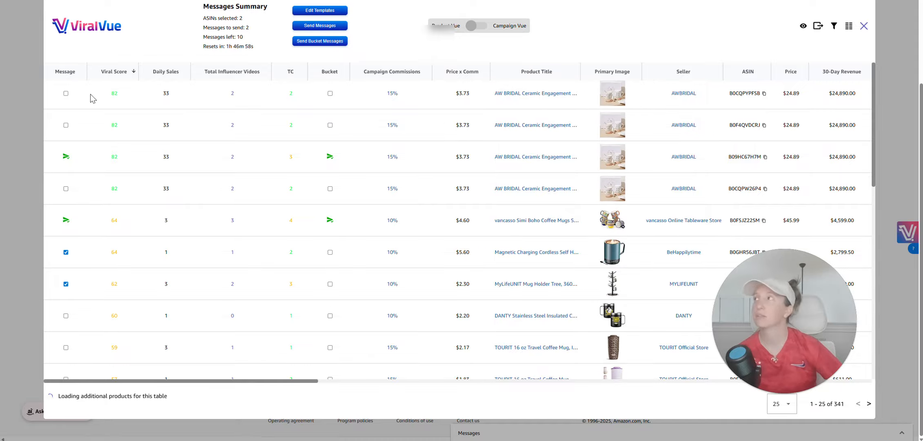
pyautogui.click(66, 95)
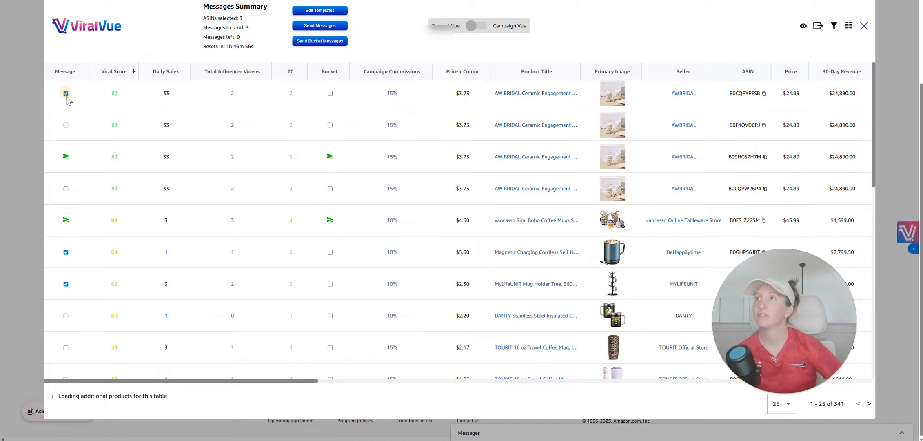
pyautogui.click(66, 188)
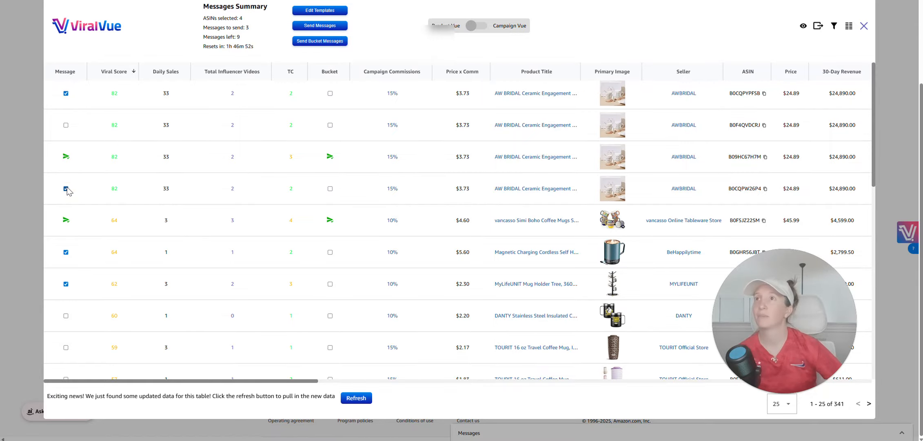
# Step: Refresh the coffee mug product table with the updated data and set it to show 200 products per page
pyautogui.scroll(-2, 534, 258)
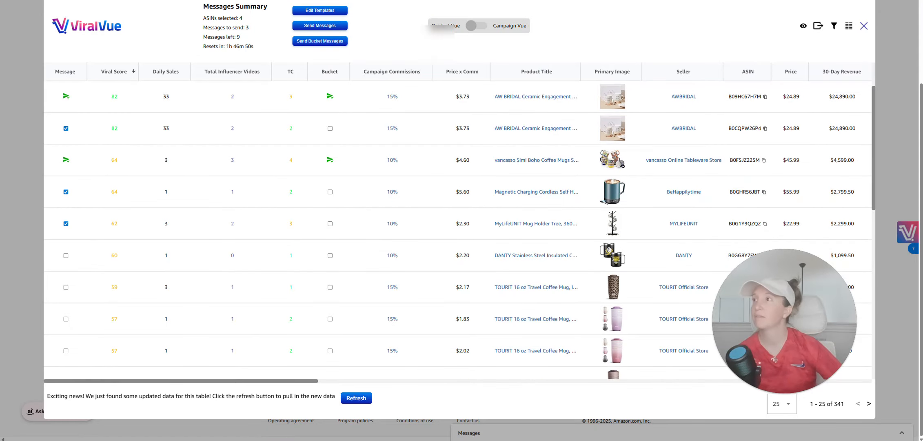
pyautogui.click(355, 398)
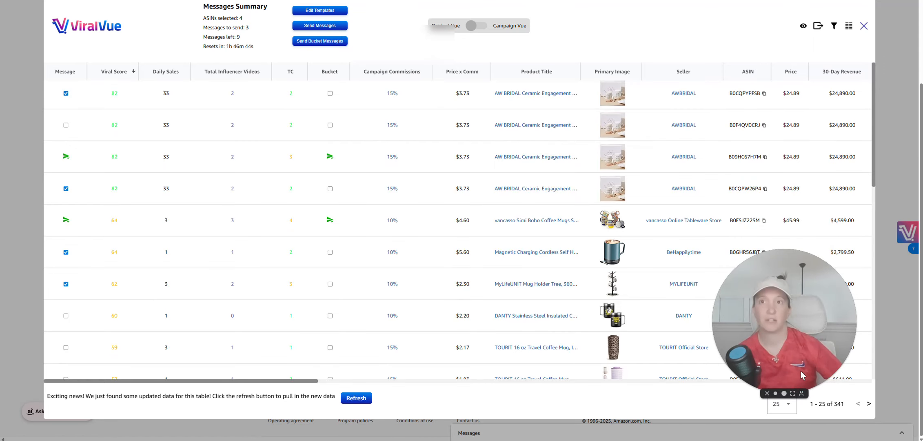
pyautogui.click(784, 409)
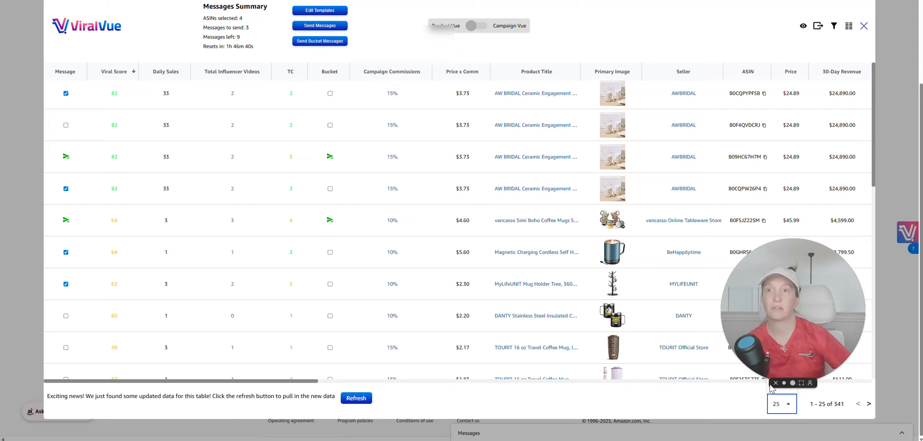
pyautogui.moveTo(794, 387); pyautogui.dragTo(804, 330)
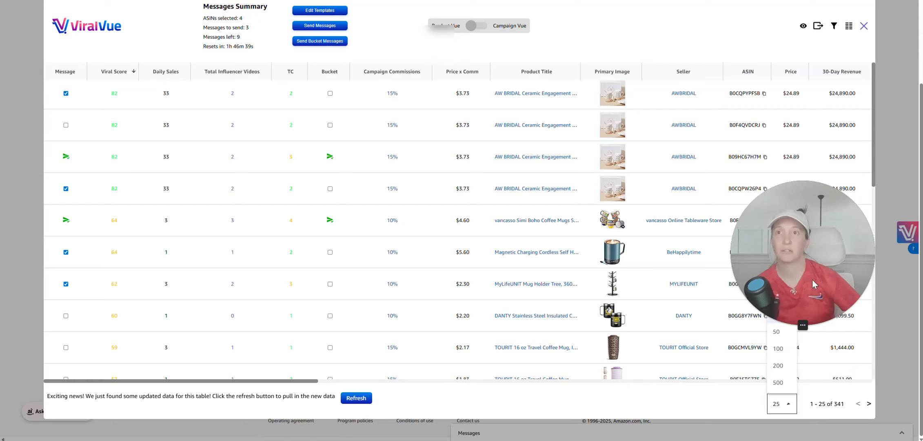
pyautogui.click(778, 404)
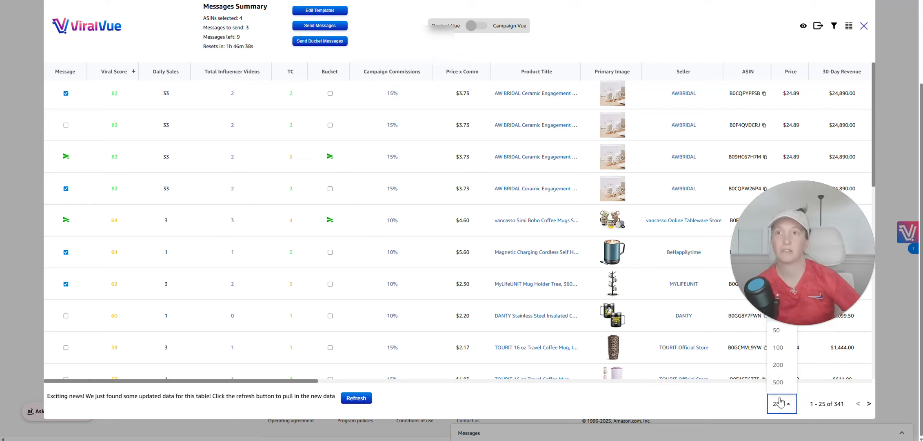
pyautogui.click(780, 365)
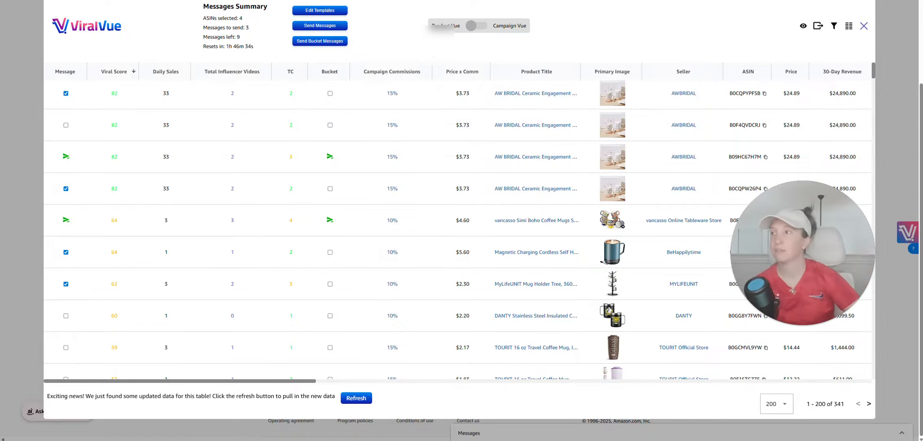
# Step: Refresh the coffee mug product table to pull in the updated data
pyautogui.click(350, 403)
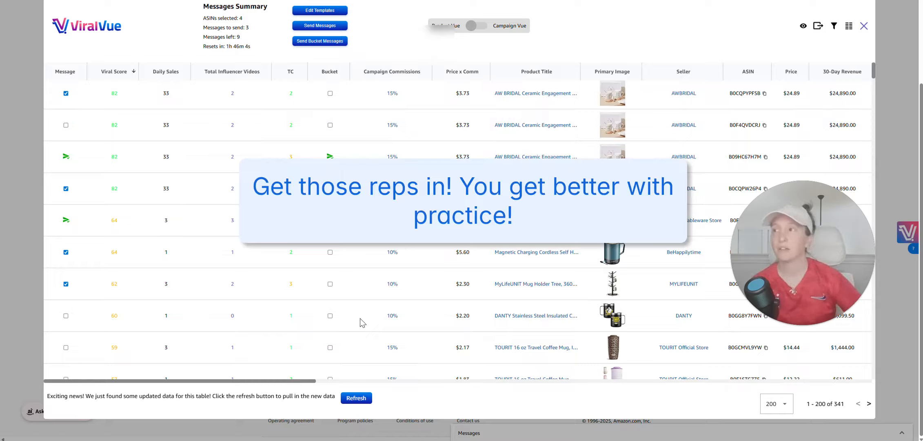
pyautogui.click(355, 398)
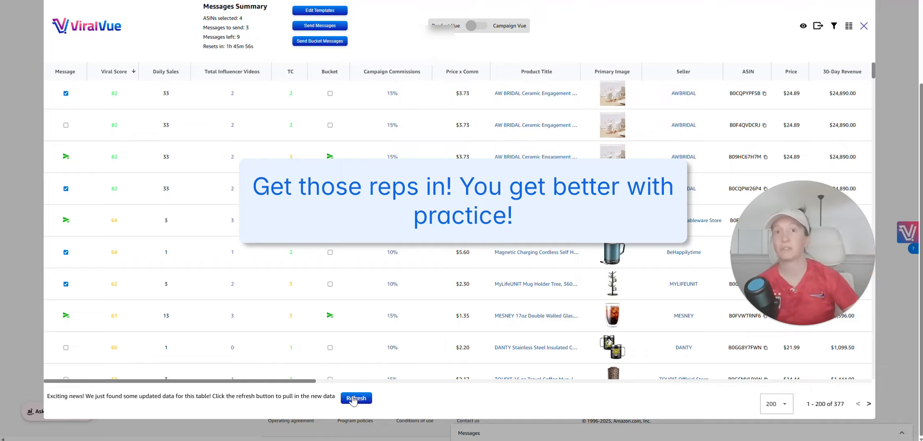
pyautogui.click(355, 399)
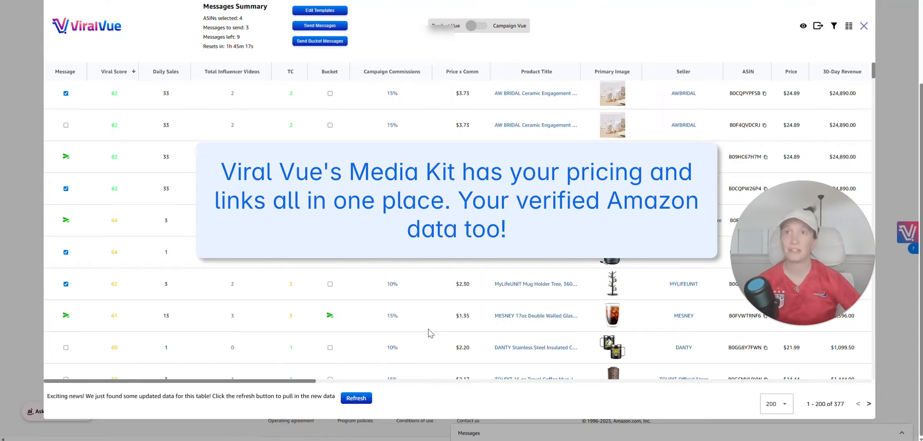
pyautogui.click(356, 398)
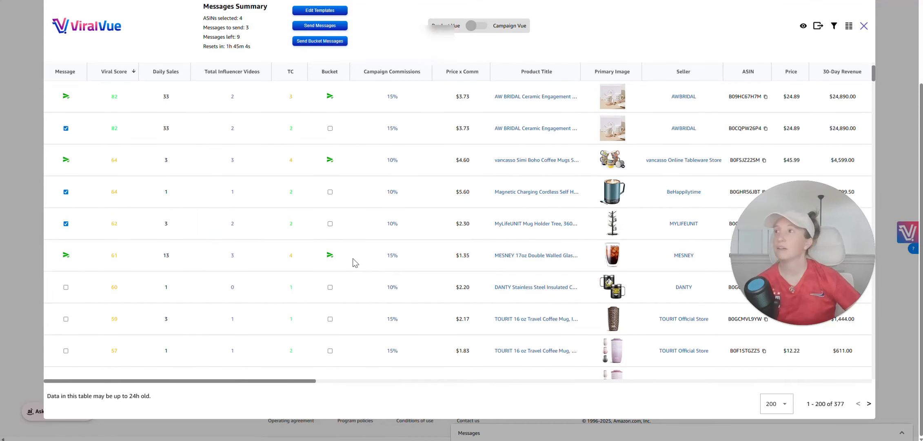
# Step: Mark the brown $2.17 and light green $2.16 Price x Comm TOURIT 16 oz travel coffee mugs for messaging
pyautogui.scroll(-2, 354, 262)
pyautogui.scroll(-2, 390, 264)
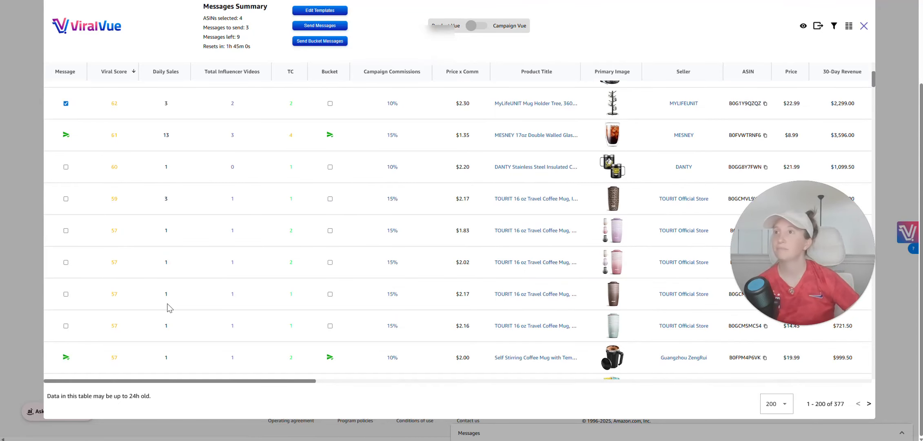
pyautogui.click(66, 294)
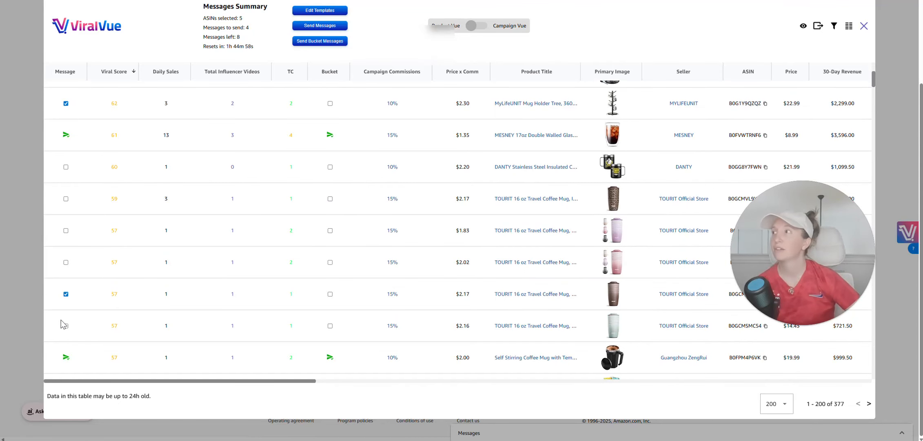
pyautogui.click(66, 325)
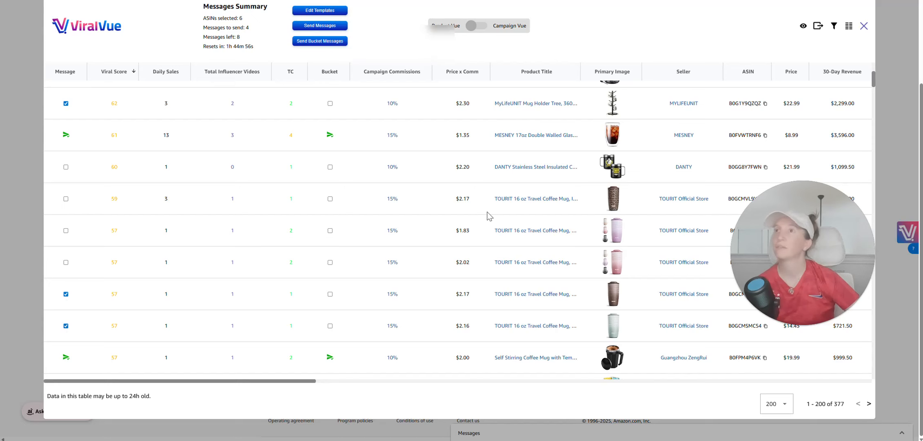
# Step: Mark the YOUCAIQI stained-glass book coffee mug and the Dahey wall-mounted mug holder for messaging
pyautogui.scroll(-3, 490, 212)
pyautogui.scroll(-2, 492, 212)
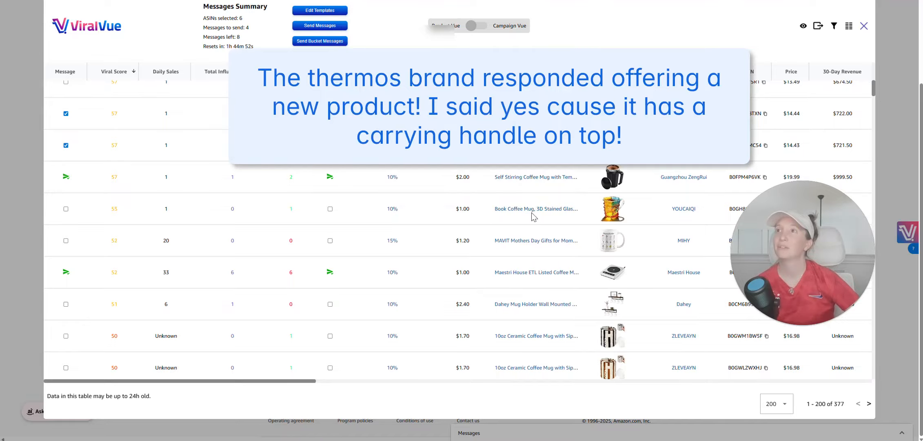
pyautogui.click(65, 209)
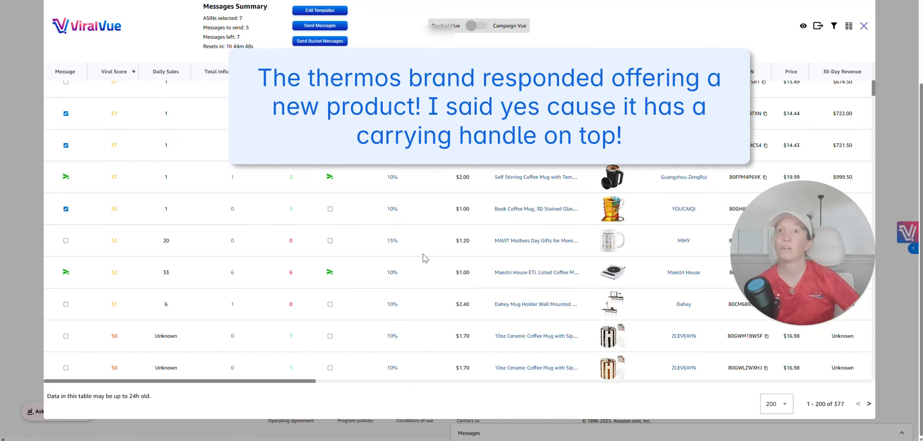
pyautogui.scroll(-2, 395, 225)
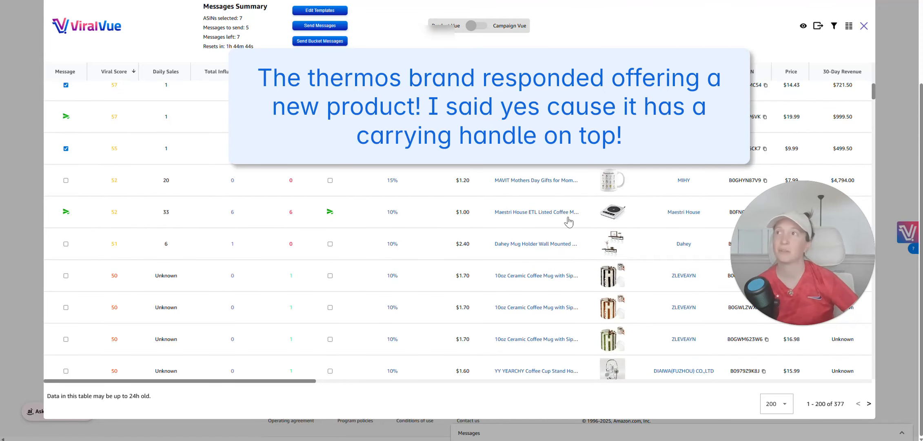
pyautogui.scroll(-2, 172, 247)
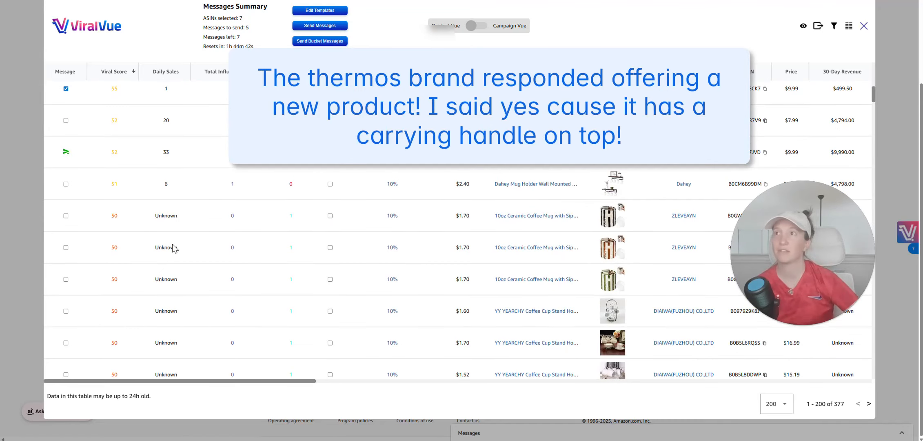
pyautogui.click(66, 183)
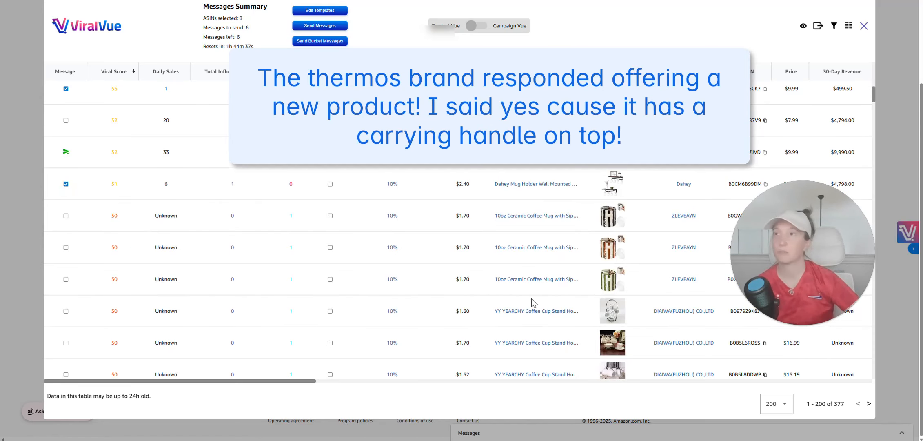
# Step: Send the selected coffee mug messages with the "Coffee, Relaxation, Energy" initial template and the "Additional Product" template
pyautogui.scroll(10, 427, 305)
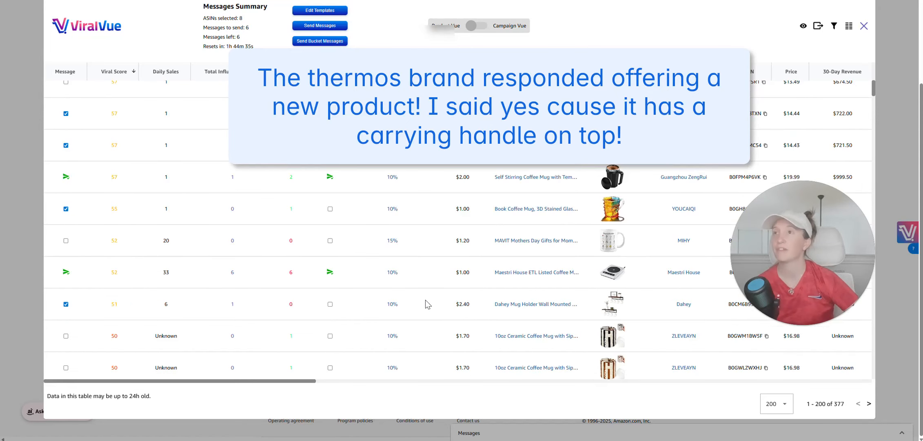
pyautogui.scroll(2, 426, 305)
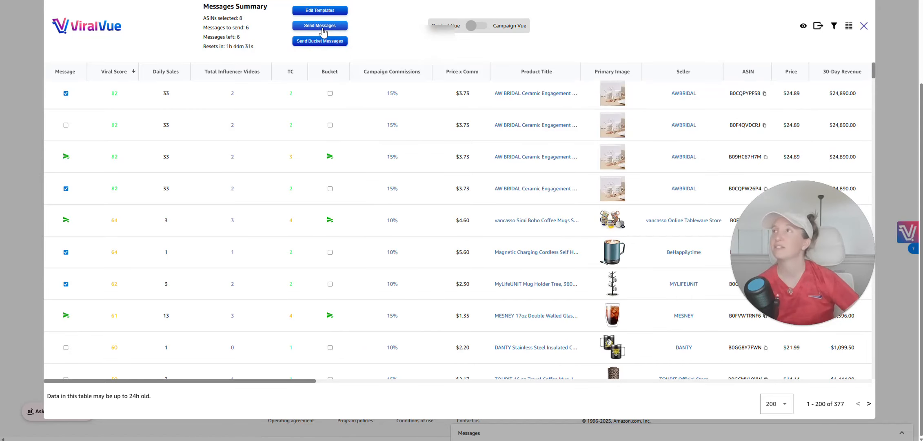
pyautogui.click(323, 31)
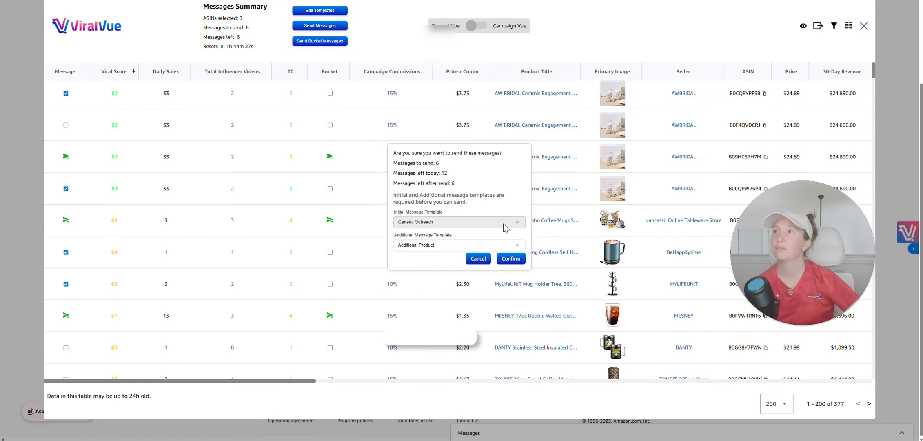
pyautogui.click(506, 223)
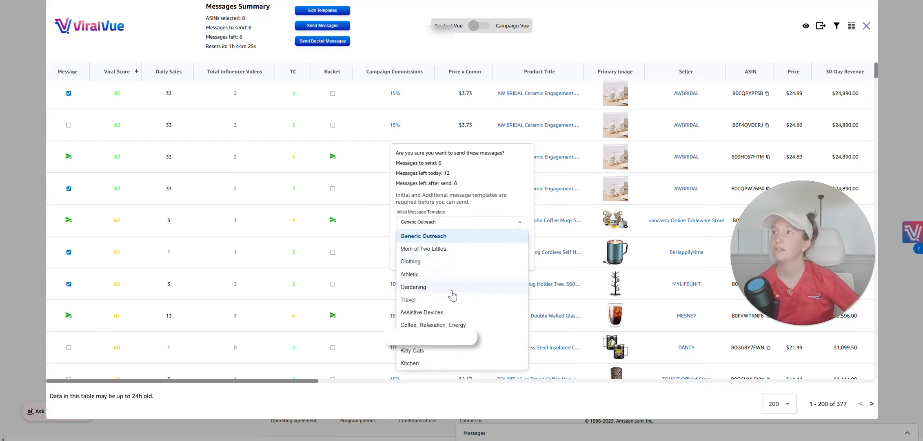
pyautogui.click(432, 325)
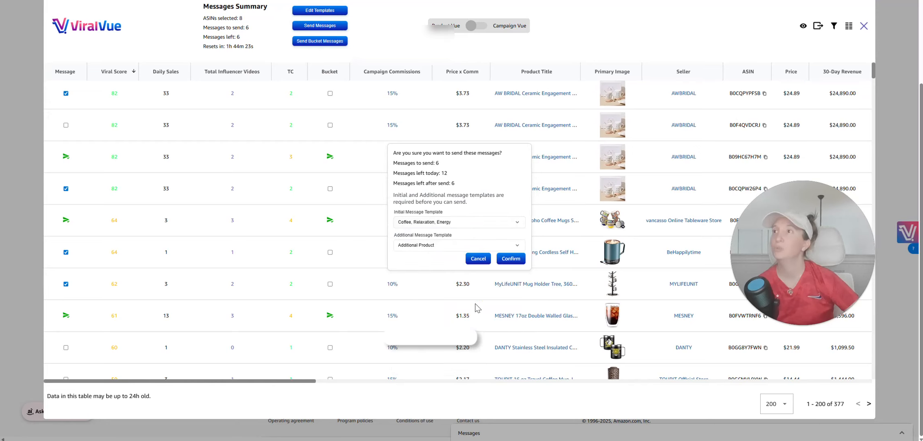
pyautogui.click(512, 258)
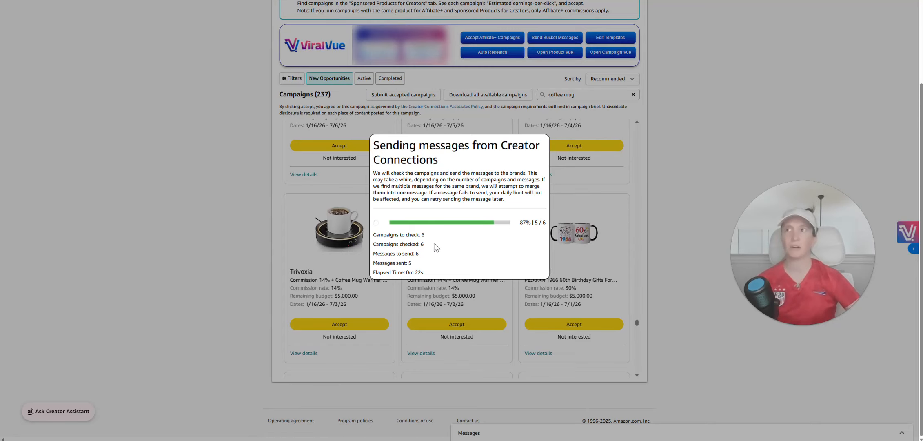
pyautogui.click(384, 286)
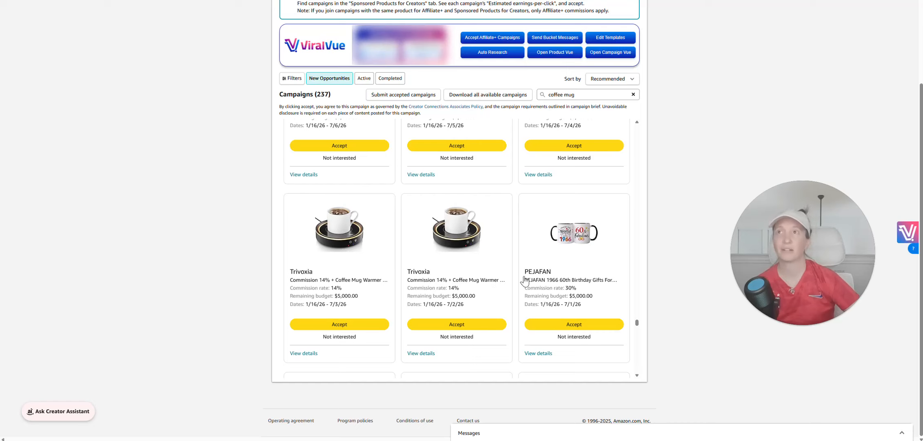
# Step: Clear the coffee mug search and search the Affiliate+ campaigns for "garden"
pyautogui.scroll(15, 630, 268)
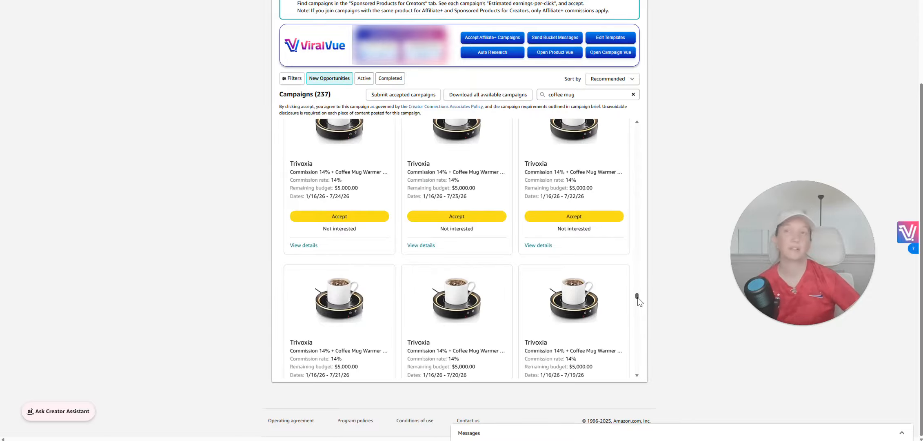
pyautogui.click(633, 94)
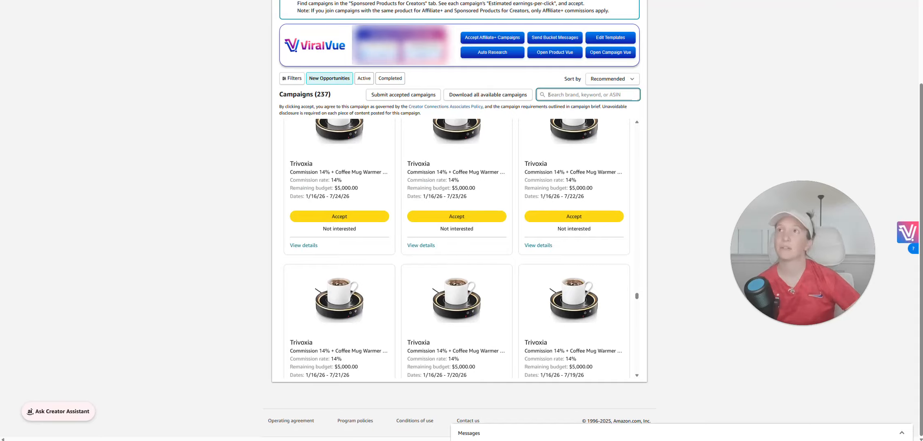
pyautogui.click(628, 97)
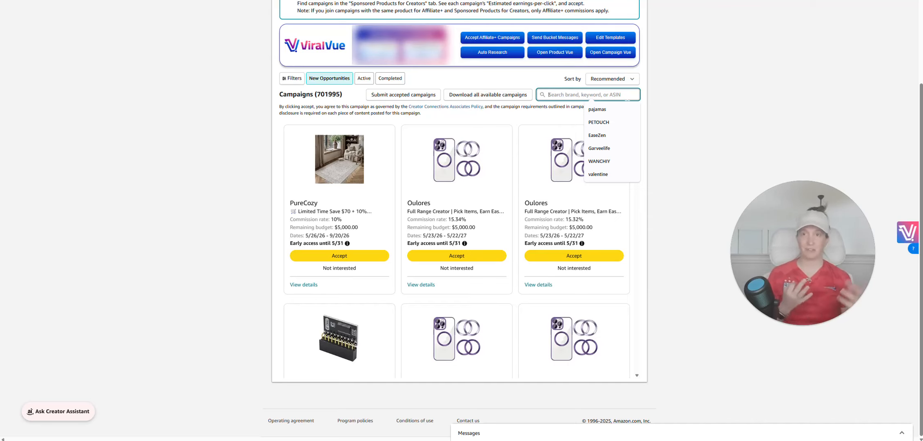
pyautogui.write('garden')
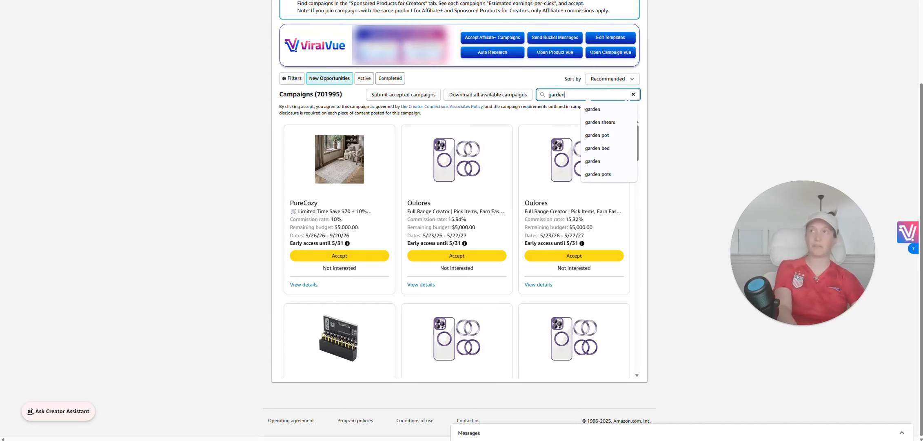
pyautogui.press('Return')
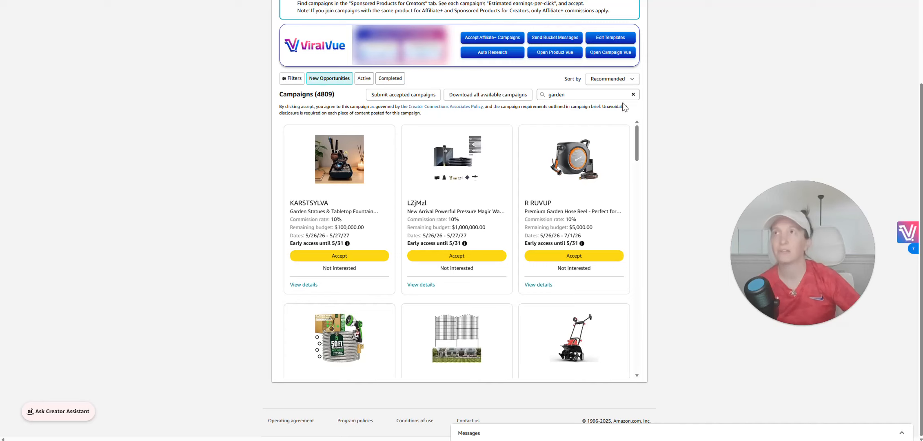
# Step: Open the garden campaigns in the ViralVue product table and mark the VCUTEKA cardinal solar lights for messaging
pyautogui.click(904, 238)
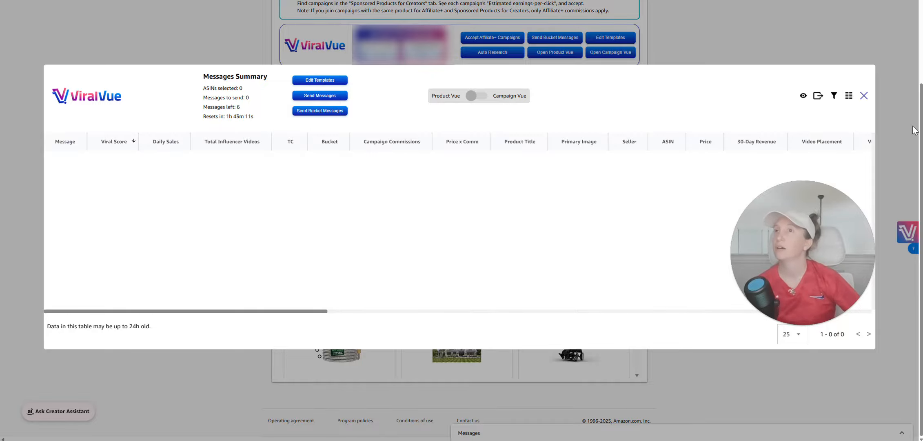
pyautogui.click(864, 96)
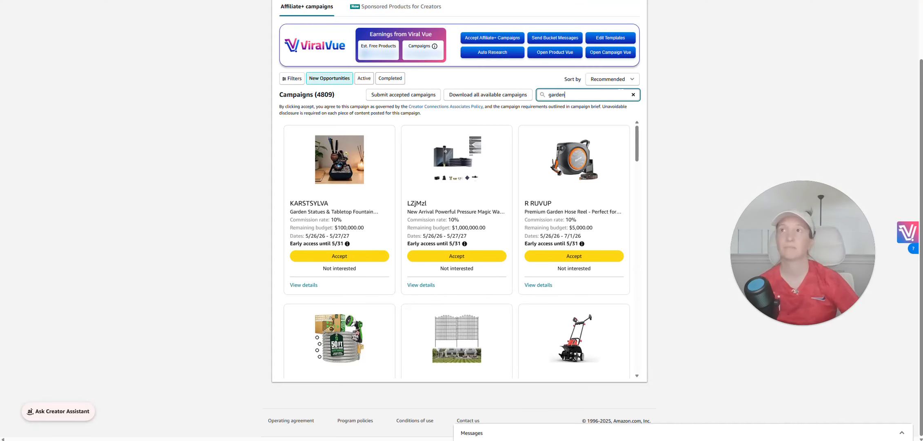
pyautogui.click(907, 231)
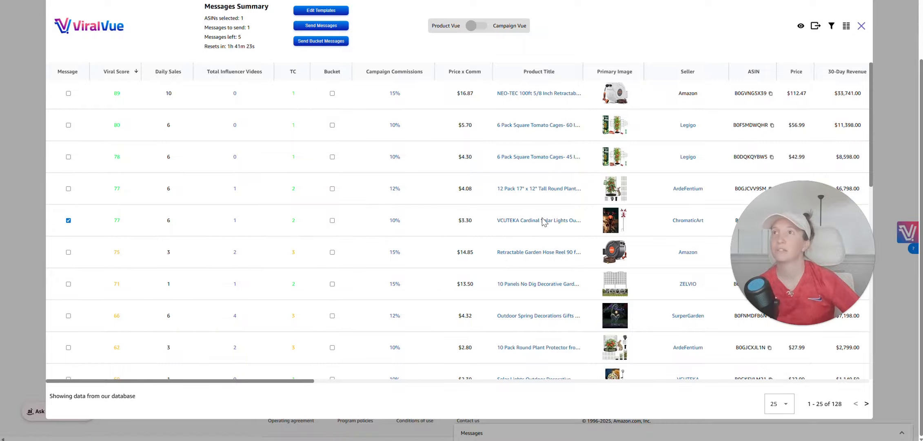
# Step: Mark the SurperGarden outdoor spring decorations and the Garden-Art butterfly garden stakes for messaging
pyautogui.scroll(-2, 569, 149)
pyautogui.scroll(2, 570, 151)
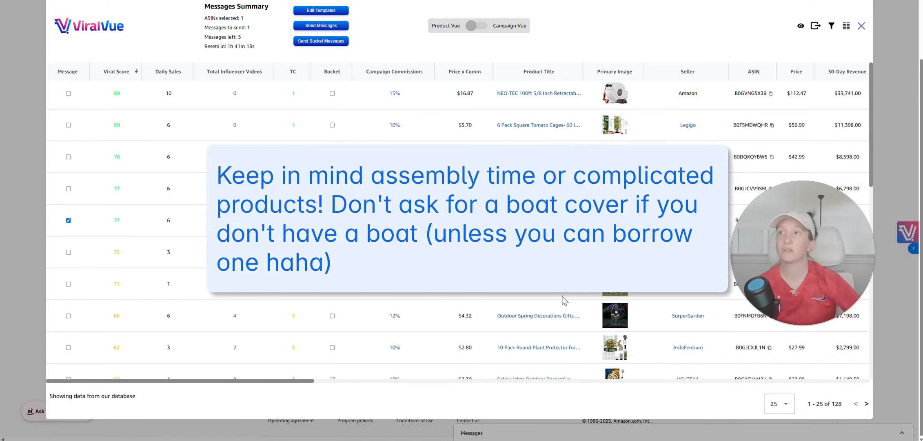
pyautogui.scroll(-2, 565, 306)
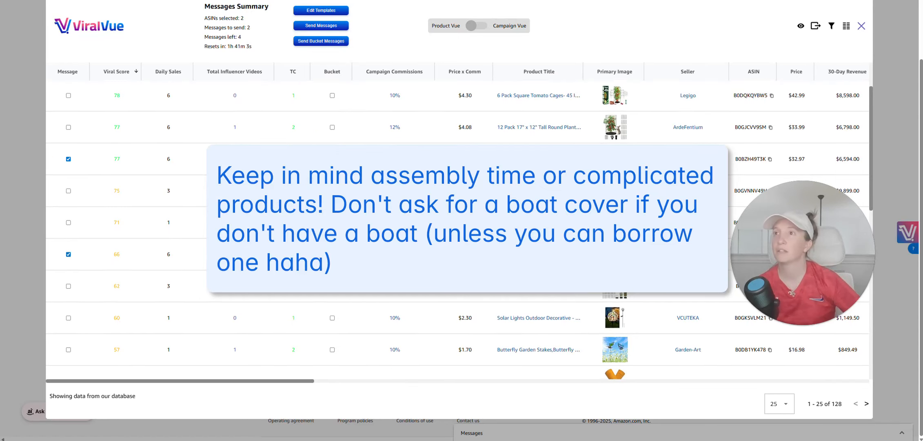
pyautogui.scroll(-3, 462, 301)
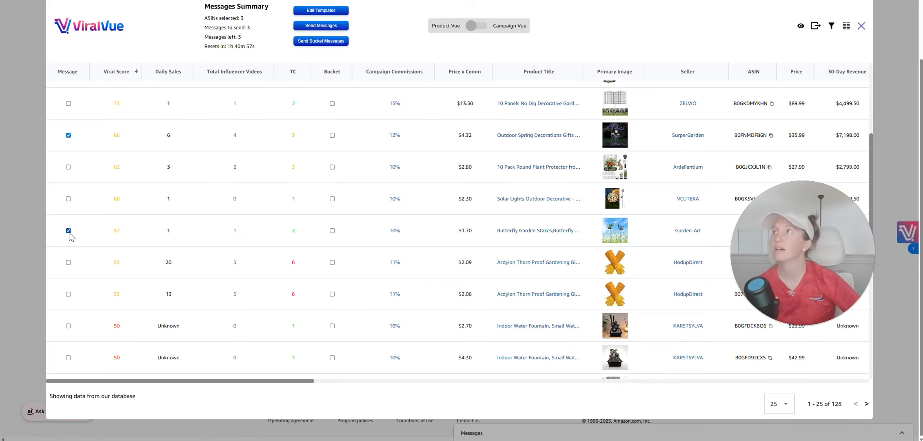
# Step: Mark the first two KARSTSYLVA indoor water fountains for messaging
pyautogui.scroll(-2, 406, 292)
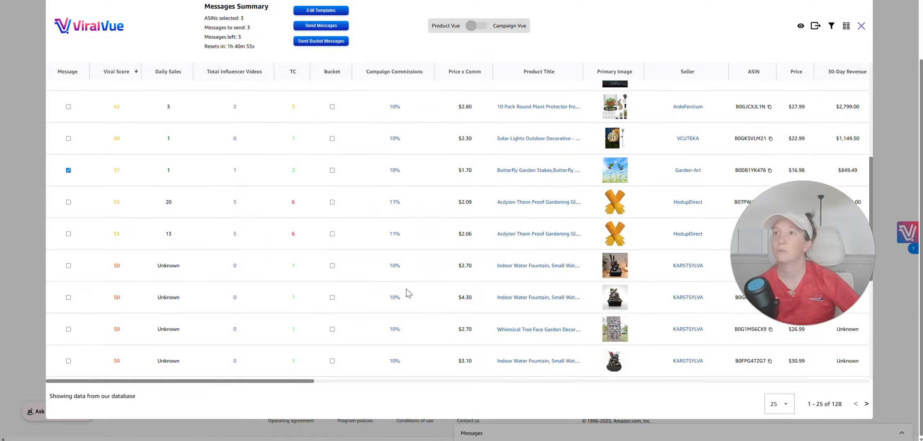
pyautogui.scroll(-2, 409, 293)
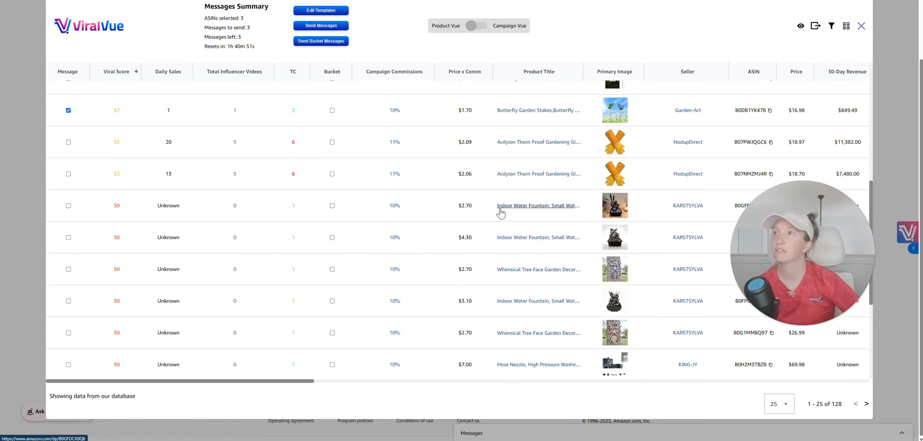
pyautogui.click(68, 206)
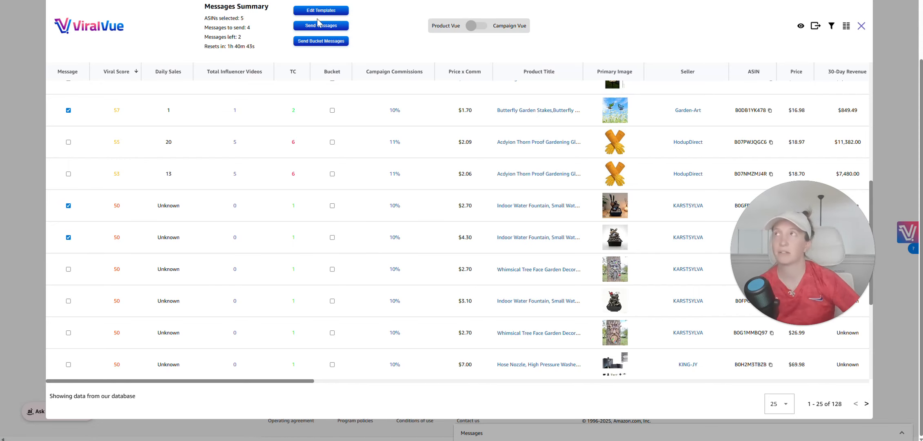
# Step: Send the messages for the selected garden products using the Coffee, Relaxation, Energy initial template and the Additional Product template
pyautogui.moveTo(247, 18); pyautogui.dragTo(232, 34)
pyautogui.click(235, 30)
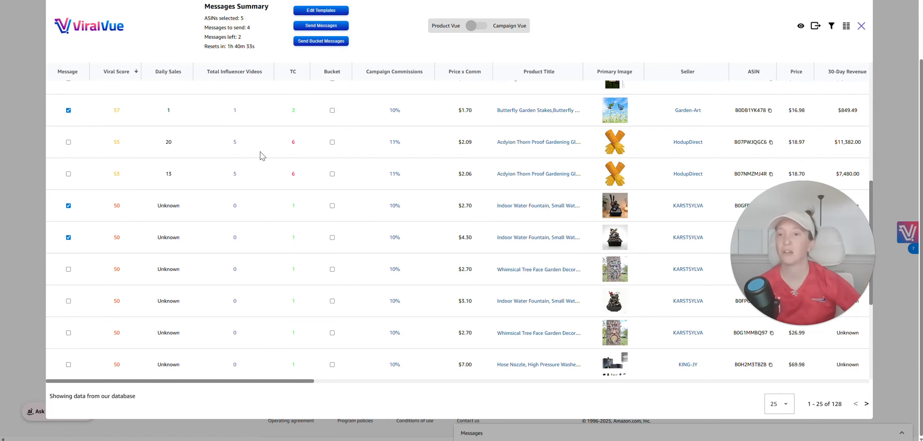
pyautogui.click(336, 25)
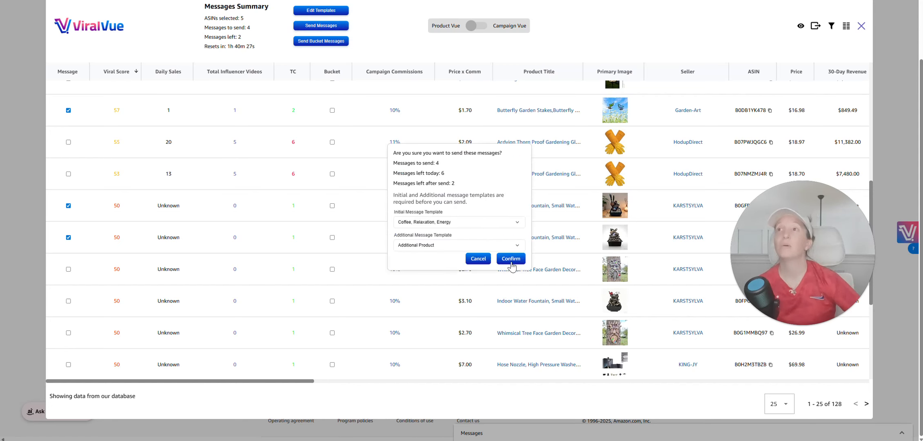
pyautogui.click(511, 263)
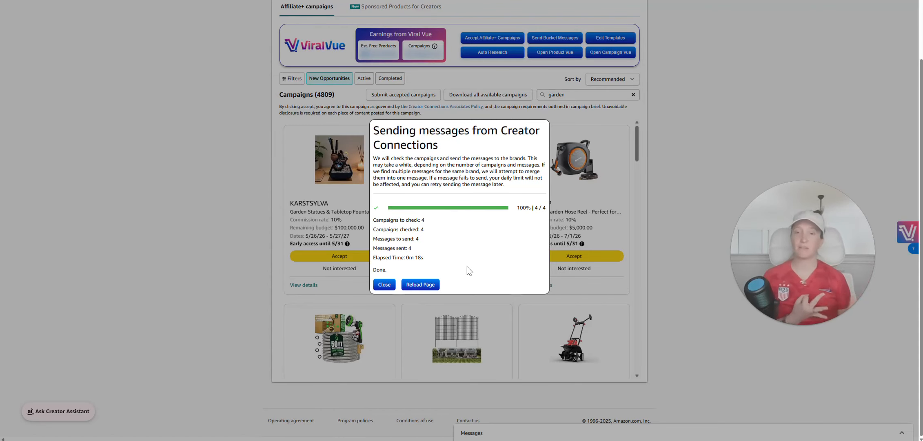
pyautogui.click(384, 284)
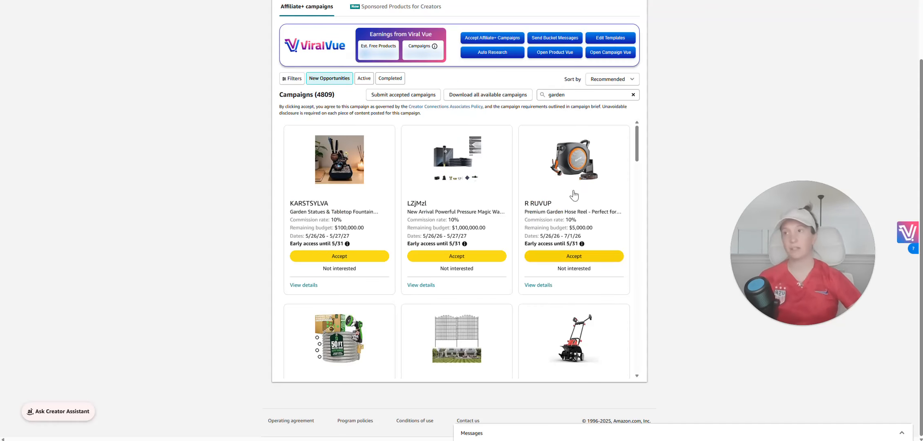
# Step: Replace the garden search with a search of the Affiliate+ campaigns for "hockey"
pyautogui.doubleClick(589, 93)
pyautogui.press('BackSpace')
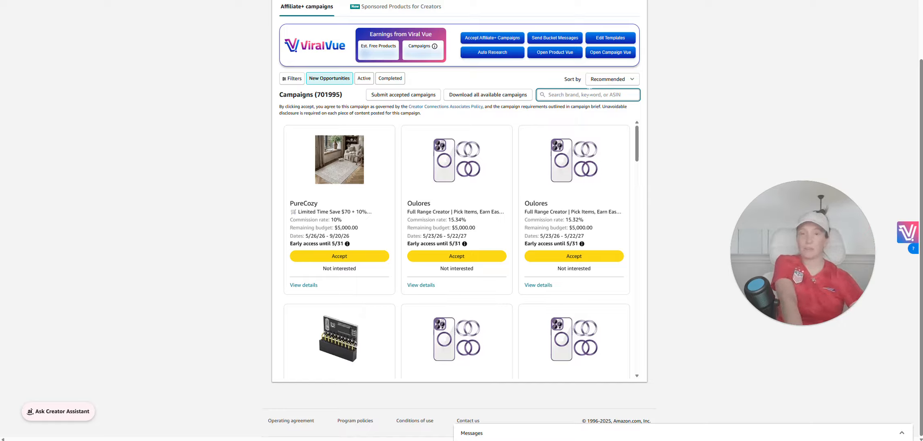
pyautogui.write('hockey')
pyautogui.press('Return')
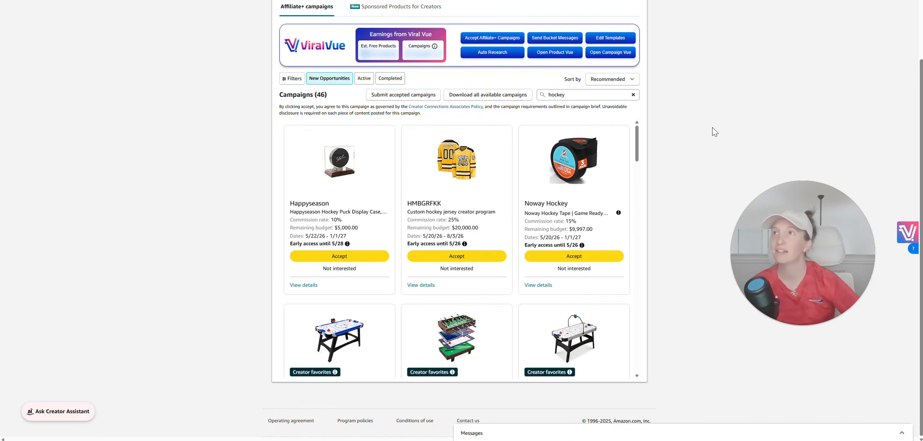
# Step: Load the hockey campaigns into the ViralVue product table and mark the $9.99 JupDec-US puck display case and YuanDian hockey gifts for messaging
pyautogui.click(907, 231)
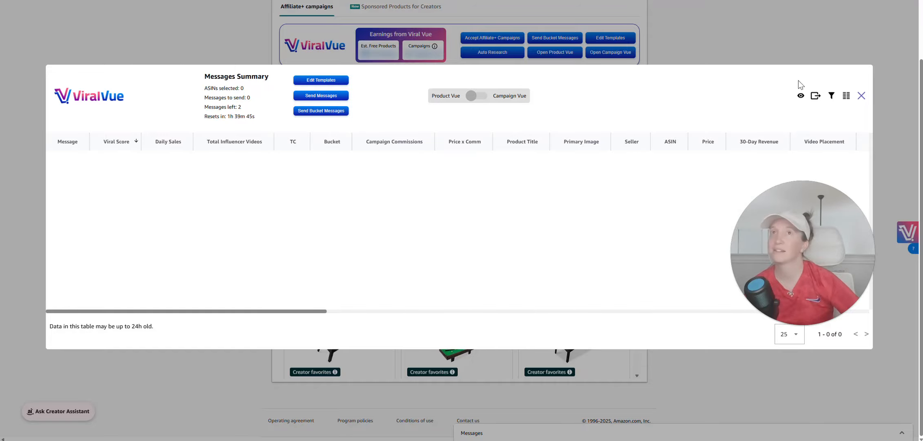
pyautogui.click(861, 96)
pyautogui.scroll(-3, 629, 174)
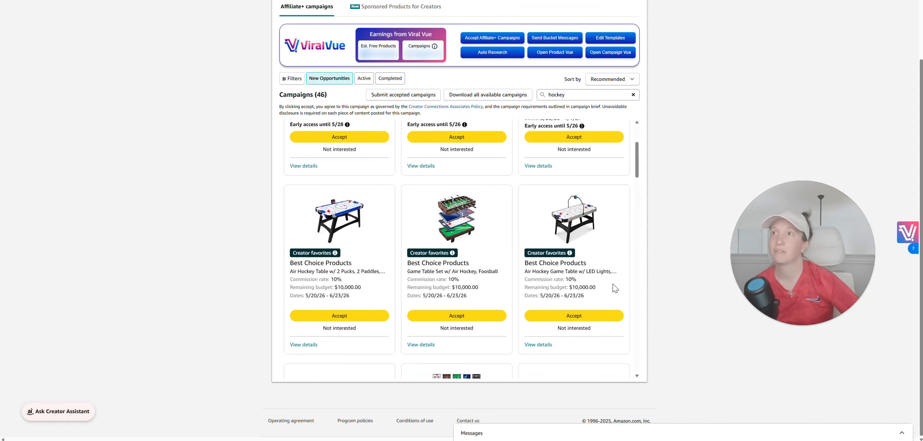
pyautogui.scroll(-3, 639, 373)
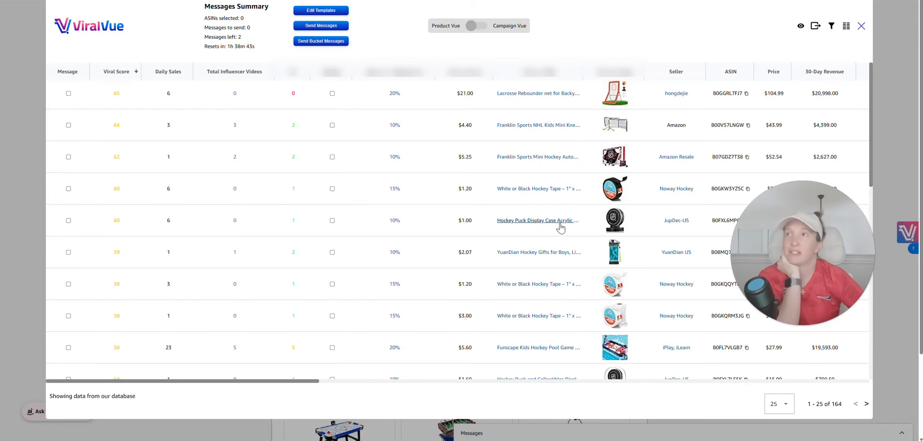
pyautogui.click(68, 221)
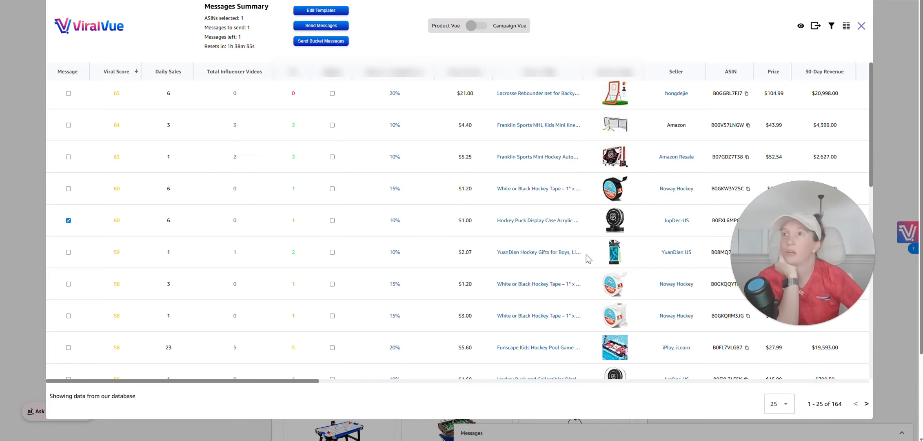
pyautogui.scroll(-2, 593, 257)
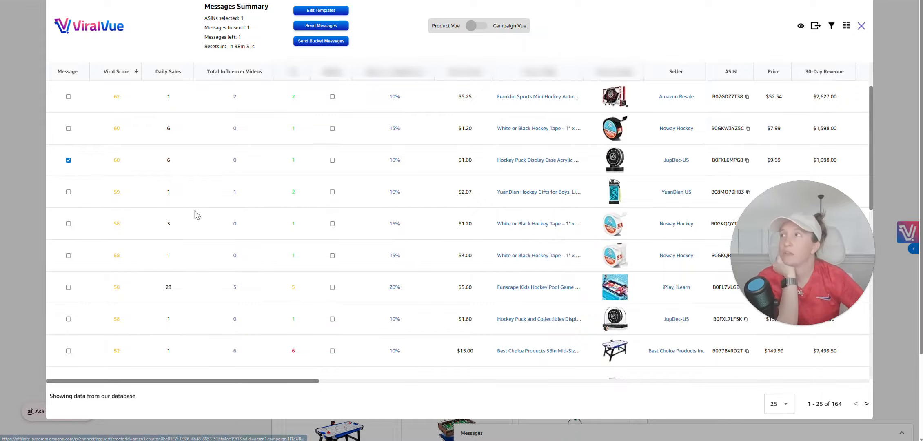
pyautogui.click(69, 193)
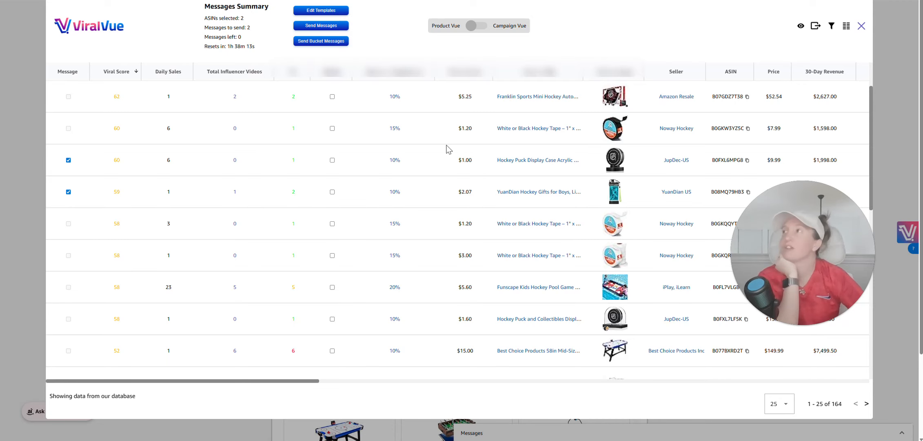
# Step: Send the two hockey product messages using the Generic Outreach initial template and the Additional Product template
pyautogui.click(330, 31)
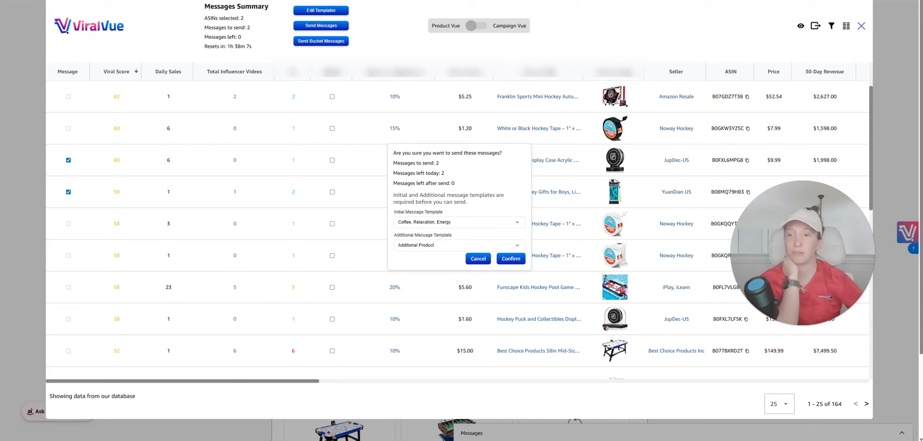
pyautogui.click(487, 222)
pyautogui.click(484, 236)
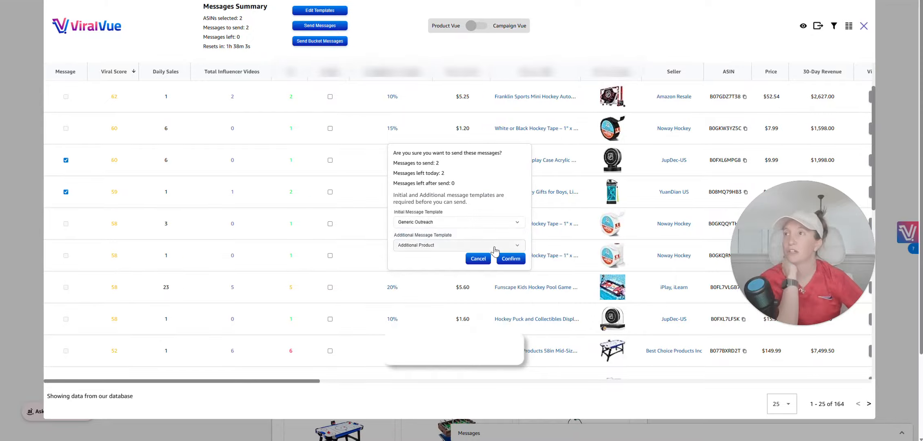
pyautogui.click(511, 259)
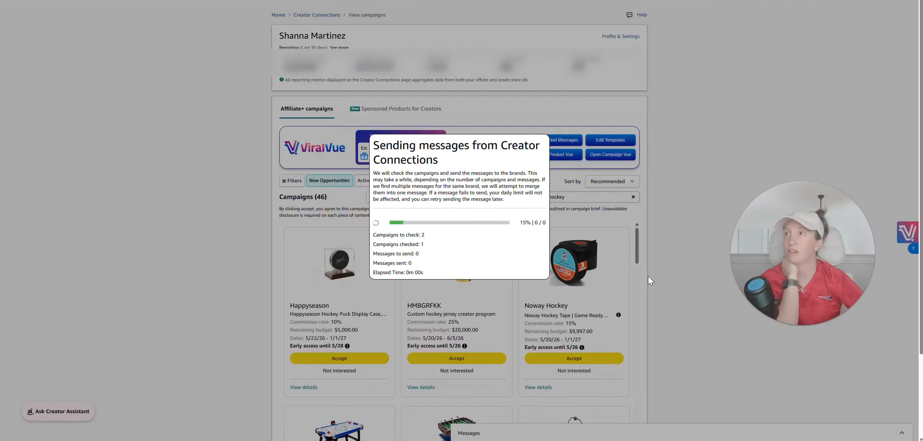
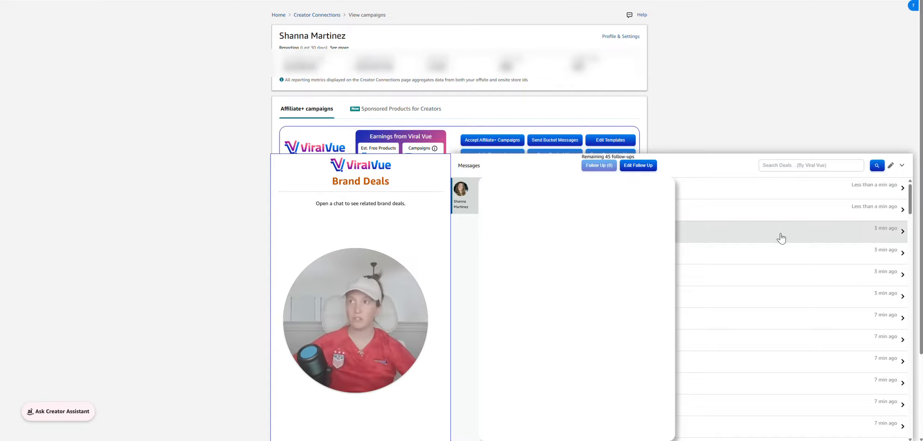
# Step: Look through the inbox conversations back to mid-May 2026 to see which ones offer a follow-up
pyautogui.scroll(-10, 781, 237)
pyautogui.scroll(-5, 797, 268)
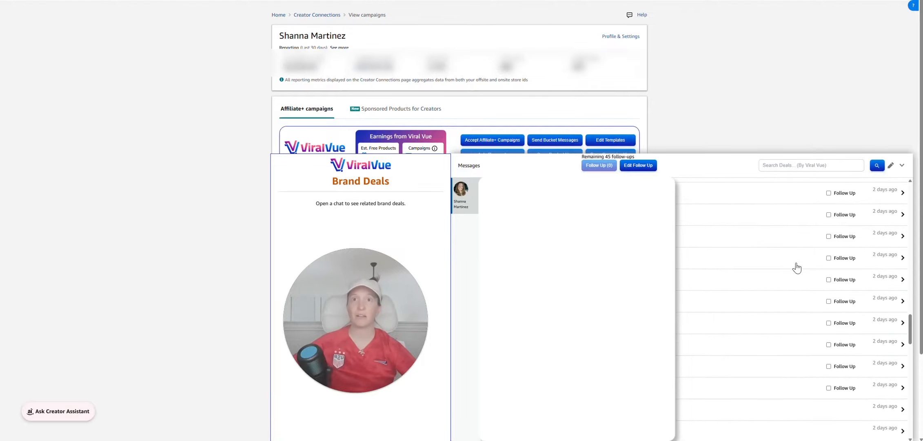
pyautogui.scroll(15, 796, 268)
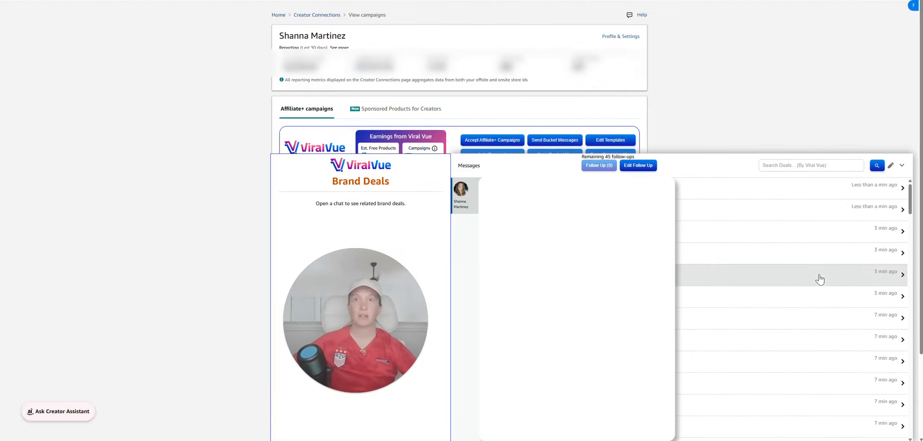
pyautogui.scroll(-6, 851, 299)
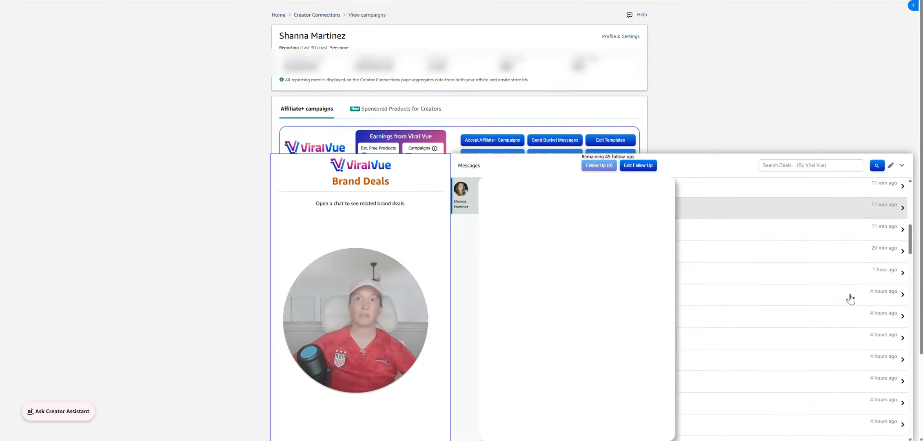
pyautogui.scroll(-3, 851, 300)
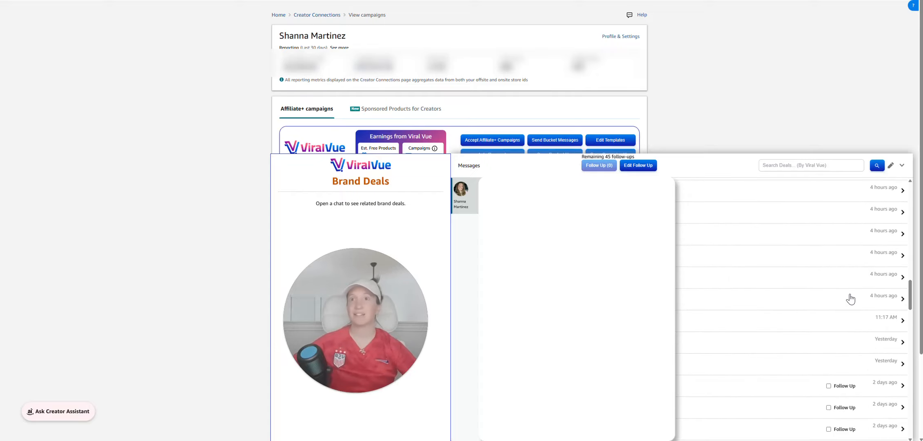
pyautogui.scroll(-3, 851, 299)
pyautogui.scroll(-2, 851, 300)
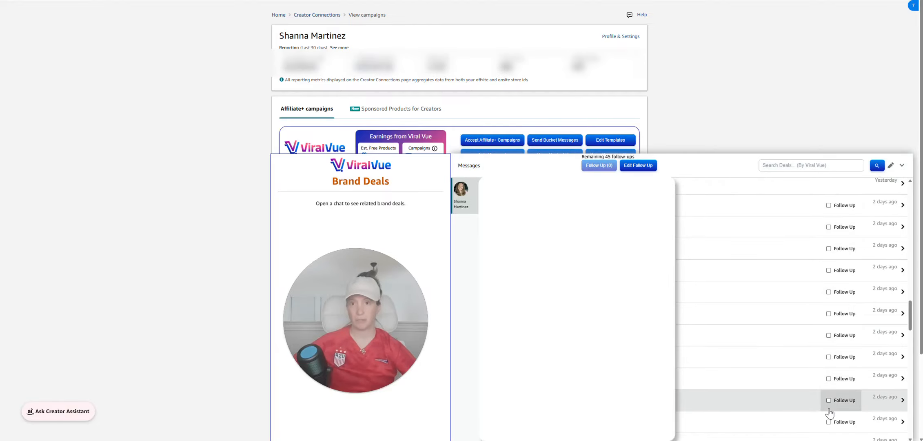
pyautogui.scroll(-5, 762, 342)
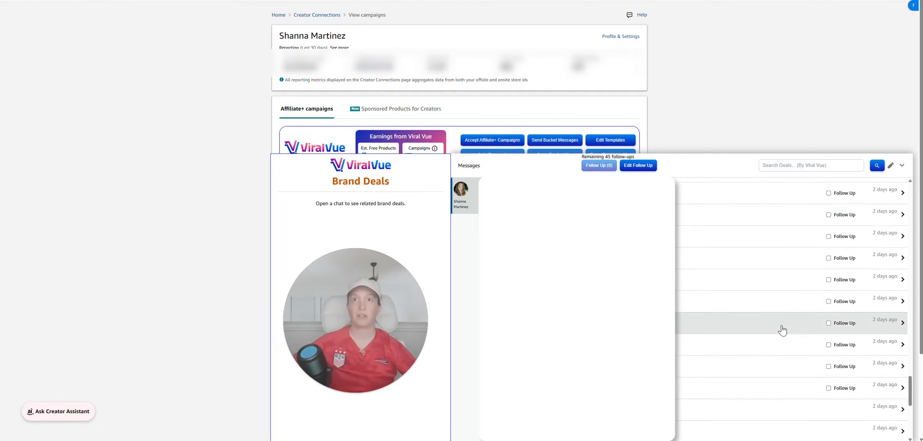
pyautogui.scroll(-2, 784, 330)
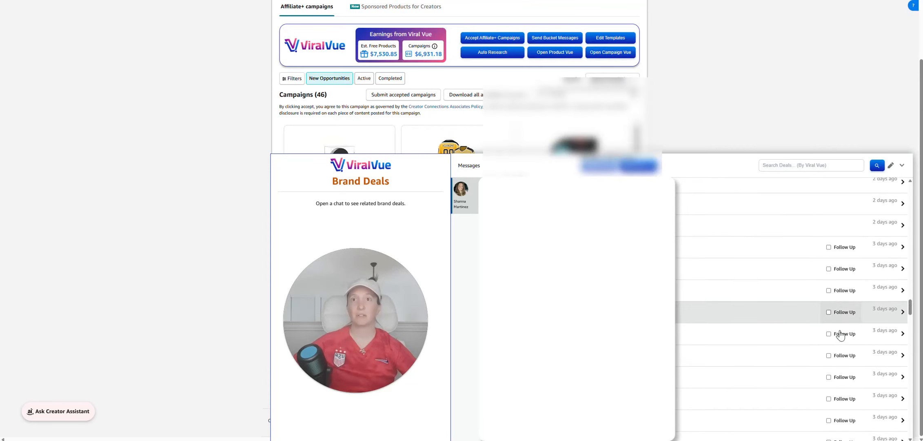
pyautogui.scroll(-2, 833, 334)
pyautogui.scroll(-3, 789, 357)
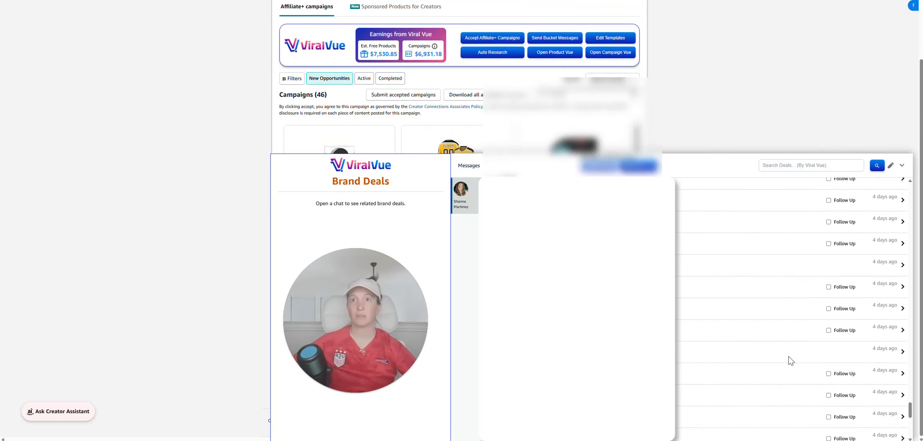
pyautogui.scroll(-4, 816, 355)
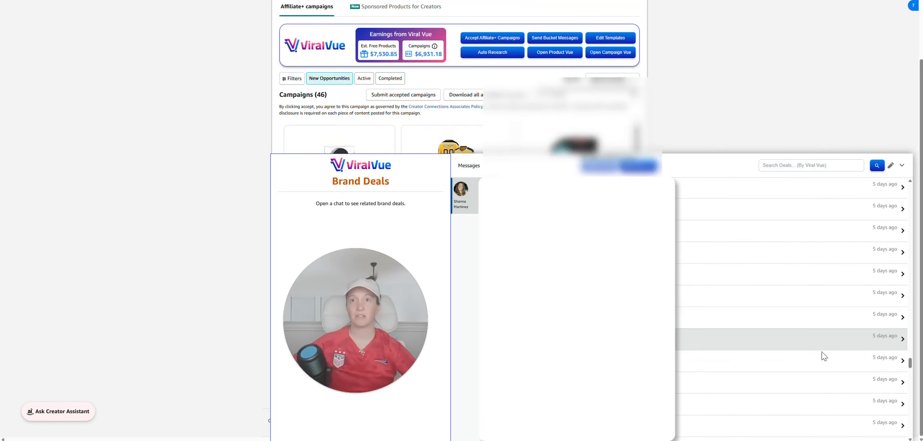
pyautogui.scroll(-5, 824, 356)
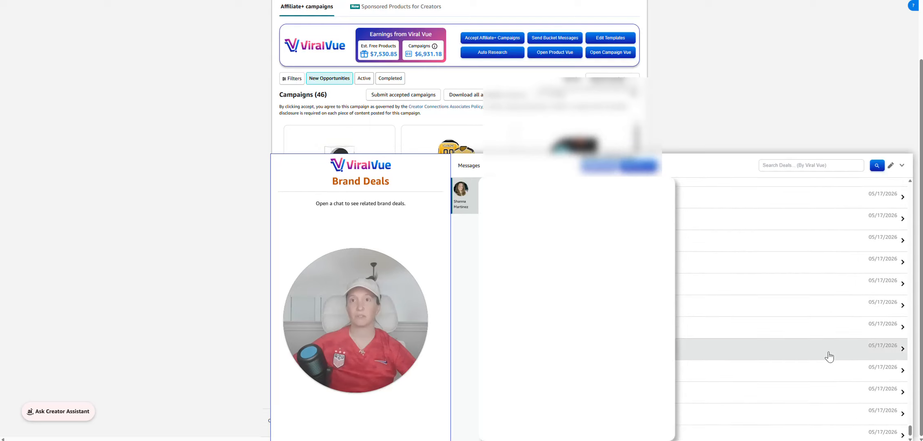
pyautogui.scroll(-5, 832, 356)
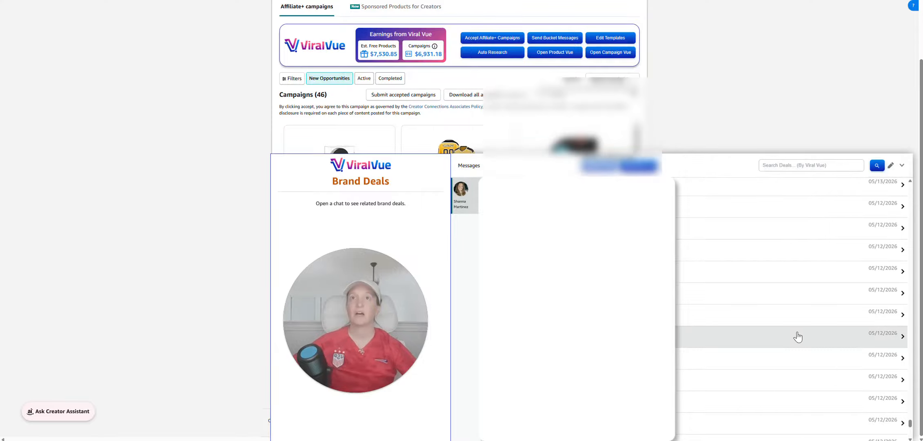
pyautogui.scroll(5, 800, 337)
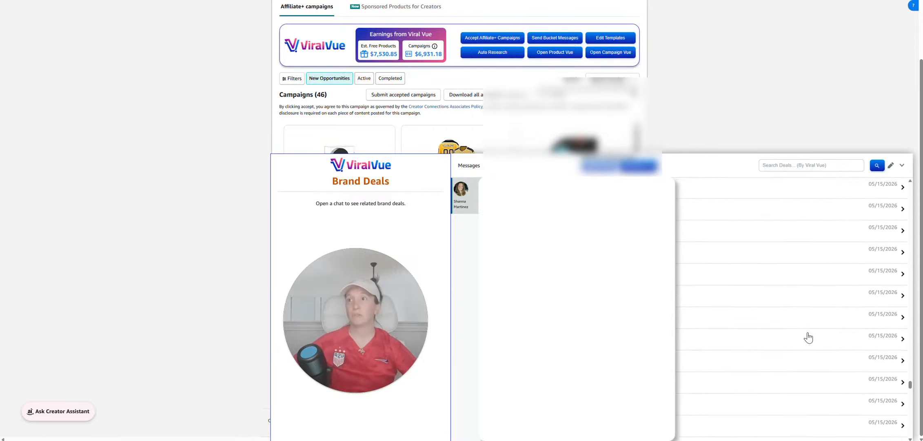
pyautogui.scroll(5, 808, 337)
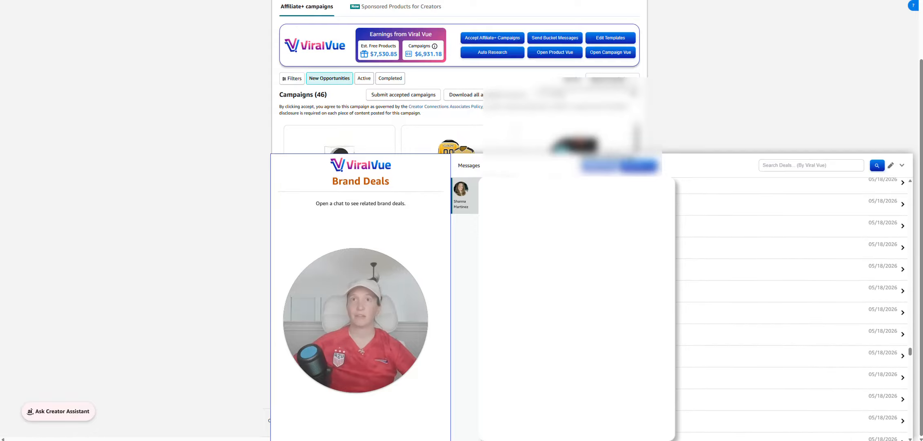
pyautogui.scroll(3, 834, 80)
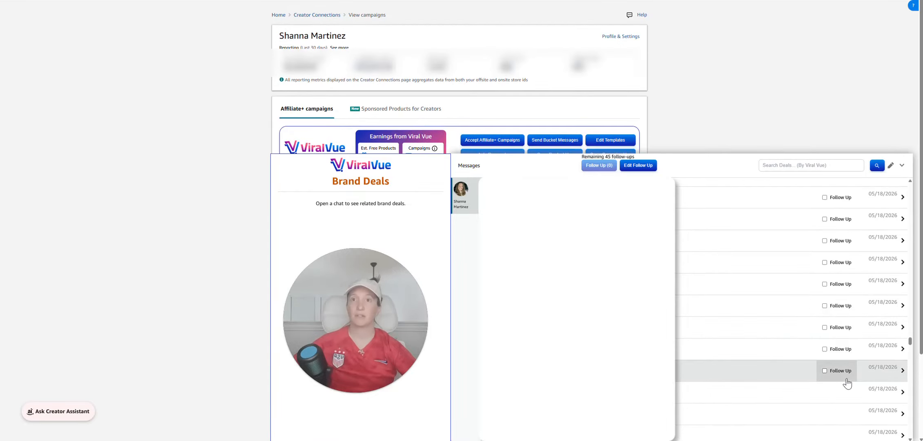
# Step: Mark the nine eligible 05/18/2026 conversations for follow-up
pyautogui.click(847, 370)
pyautogui.click(847, 349)
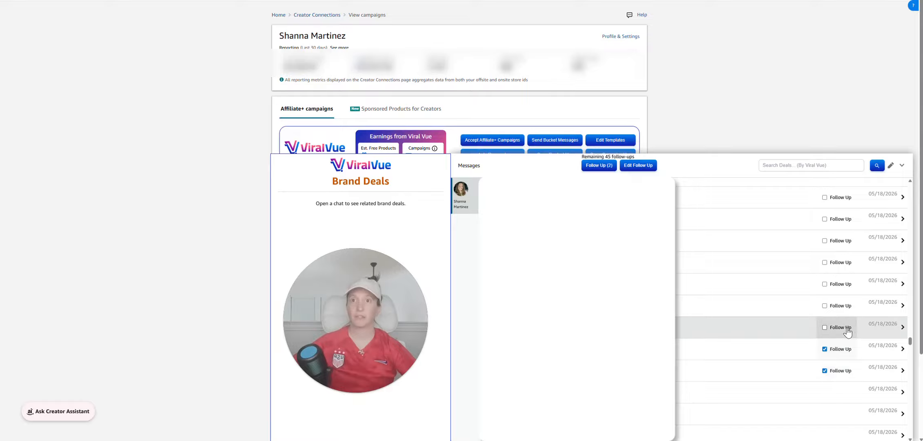
pyautogui.click(847, 327)
pyautogui.click(847, 306)
pyautogui.click(841, 285)
pyautogui.click(842, 263)
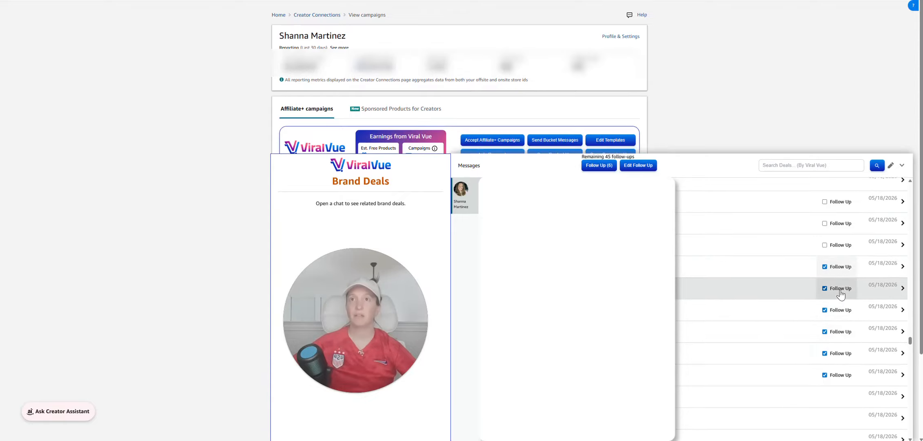
pyautogui.scroll(3, 841, 302)
pyautogui.click(839, 322)
pyautogui.click(838, 343)
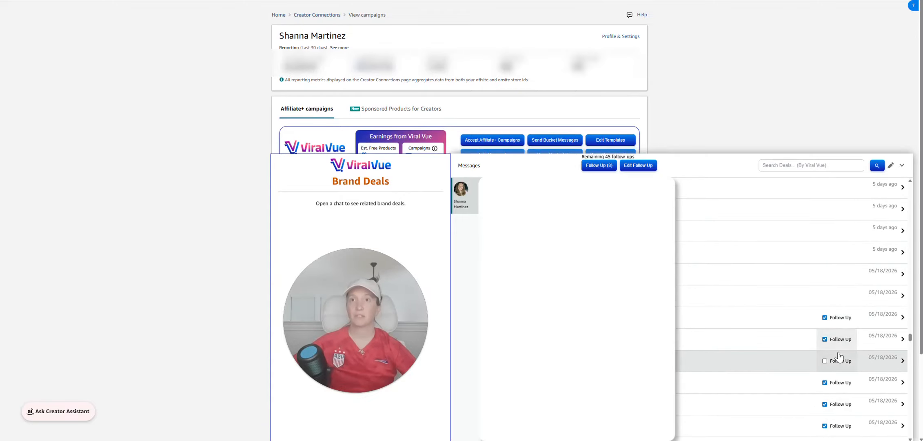
pyautogui.click(839, 364)
# Step: Mark the eligible conversation from 5 days ago for follow-up
pyautogui.scroll(5, 831, 299)
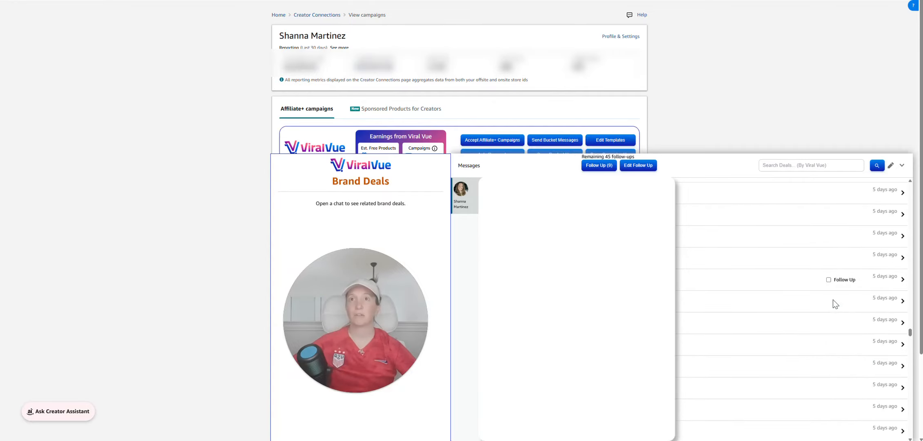
pyautogui.click(838, 293)
pyautogui.scroll(3, 837, 293)
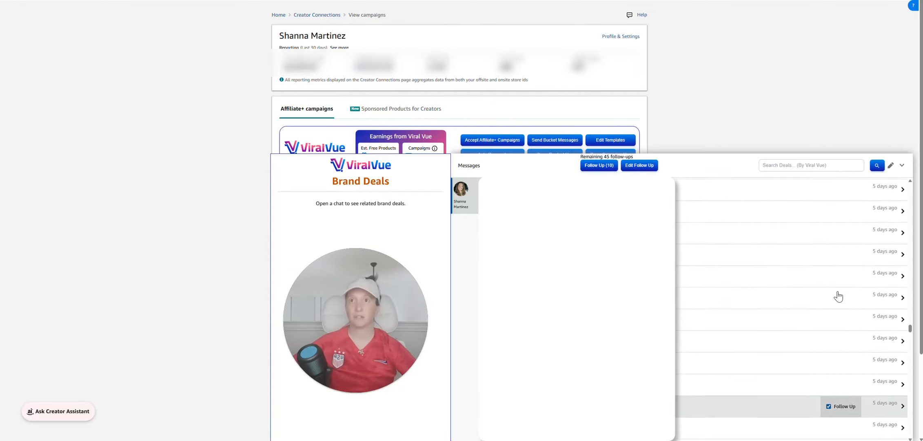
# Step: Look over the conversations from 5 days ago and enter "follow" as the deal search term
pyautogui.scroll(6, 839, 300)
pyautogui.scroll(-5, 848, 380)
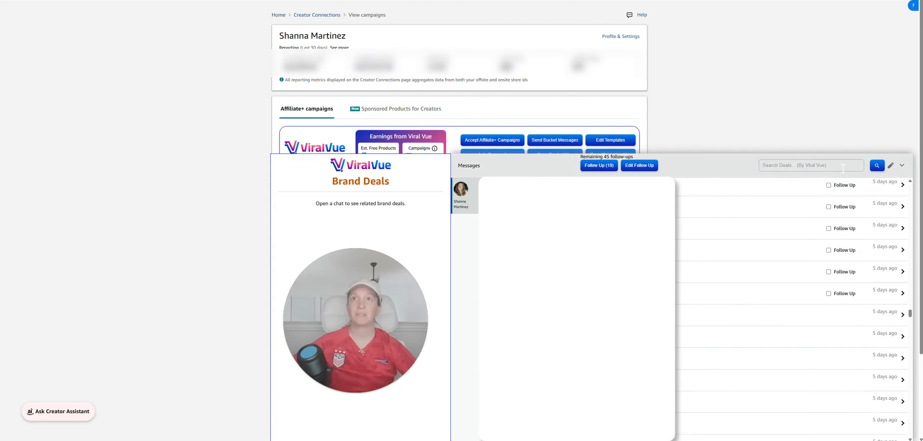
pyautogui.click(843, 166)
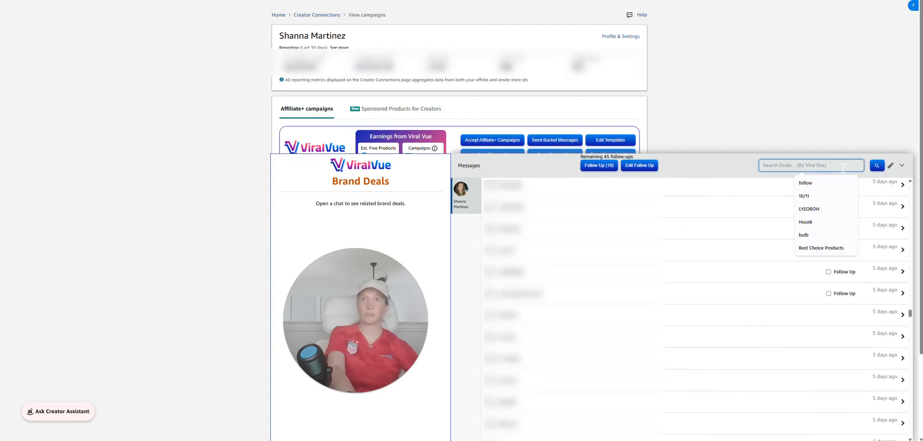
pyautogui.write('foll')
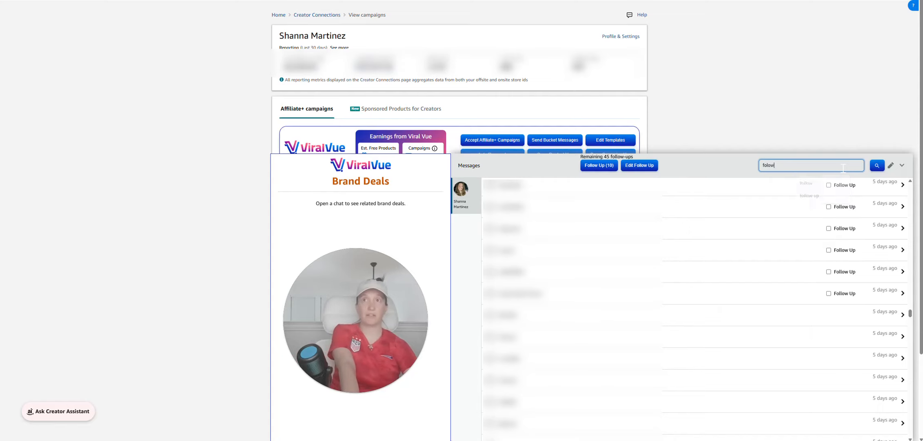
pyautogui.write('ow')
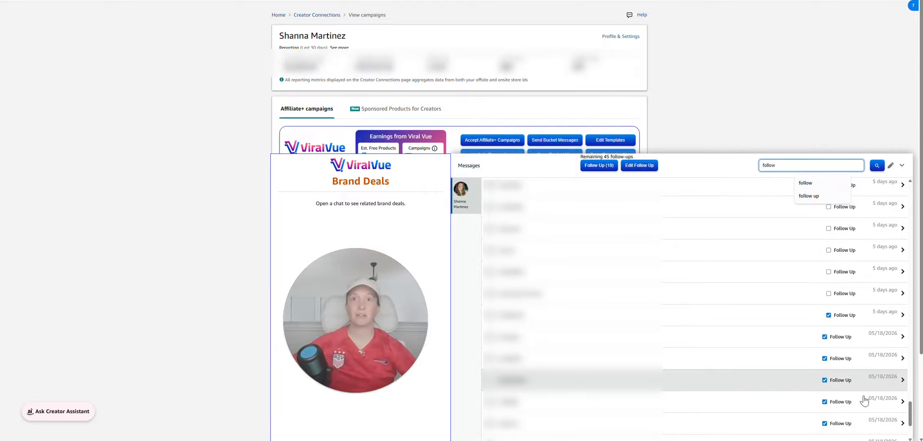
# Step: Mark the seven remaining eligible conversations from 5 days ago for follow-up
pyautogui.click(841, 294)
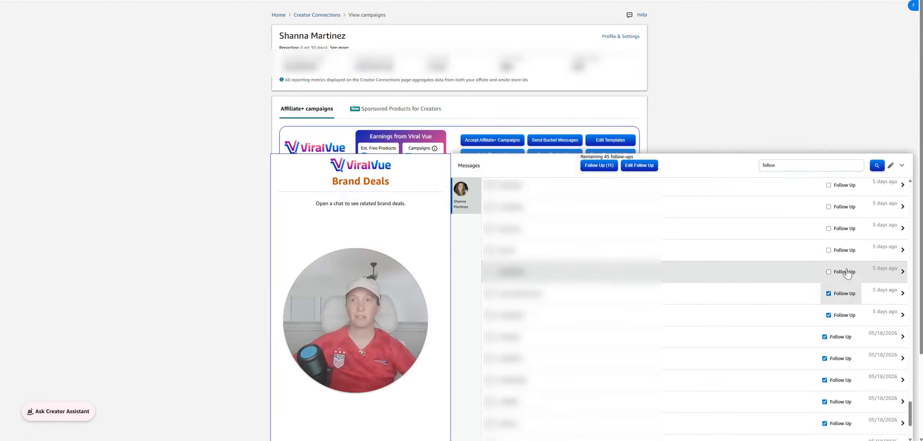
pyautogui.click(843, 272)
pyautogui.click(844, 251)
pyautogui.click(847, 231)
pyautogui.click(846, 210)
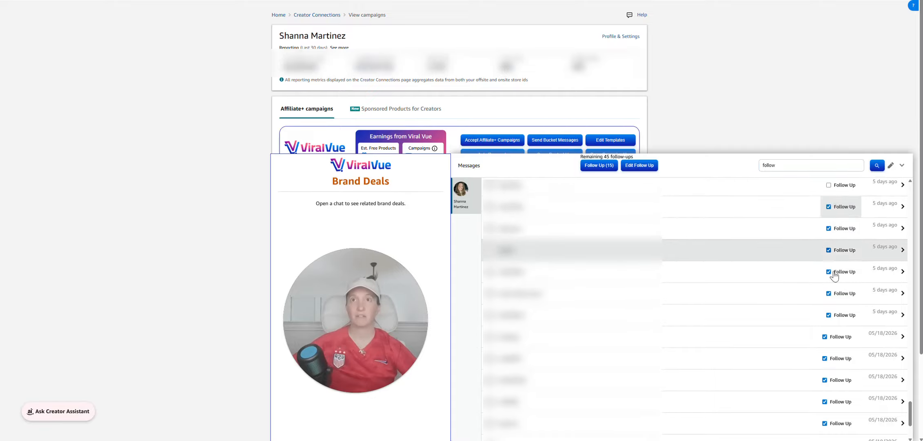
pyautogui.scroll(4, 823, 334)
pyautogui.scroll(2, 821, 338)
pyautogui.click(837, 372)
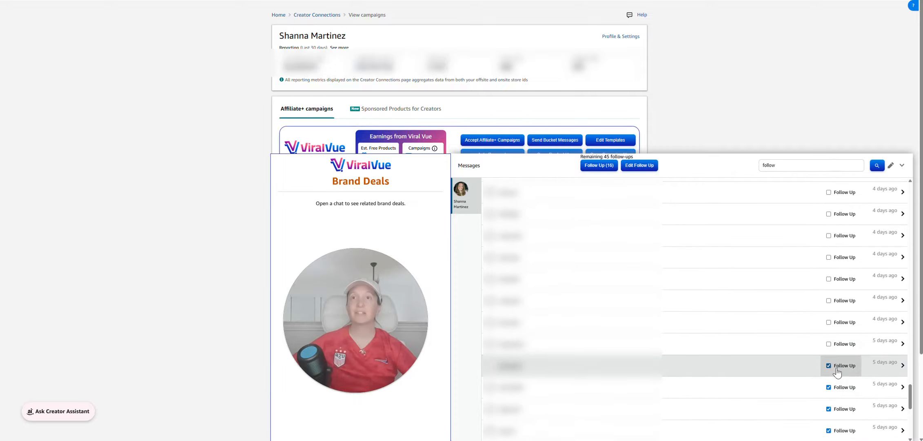
pyautogui.click(844, 346)
# Step: Mark the next seventeen eligible conversations for follow-up, working from the oldest ones of 4 days ago toward newer ones
pyautogui.click(845, 303)
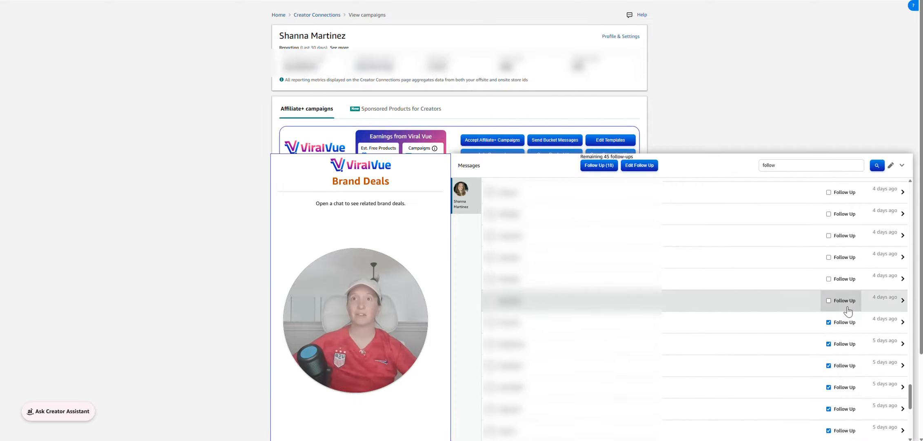
pyautogui.click(848, 281)
pyautogui.click(849, 258)
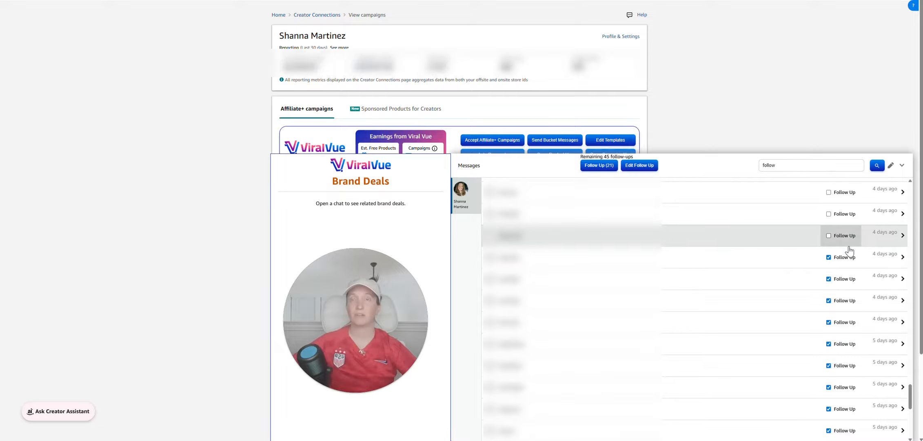
pyautogui.click(849, 212)
pyautogui.click(849, 199)
pyautogui.scroll(3, 847, 296)
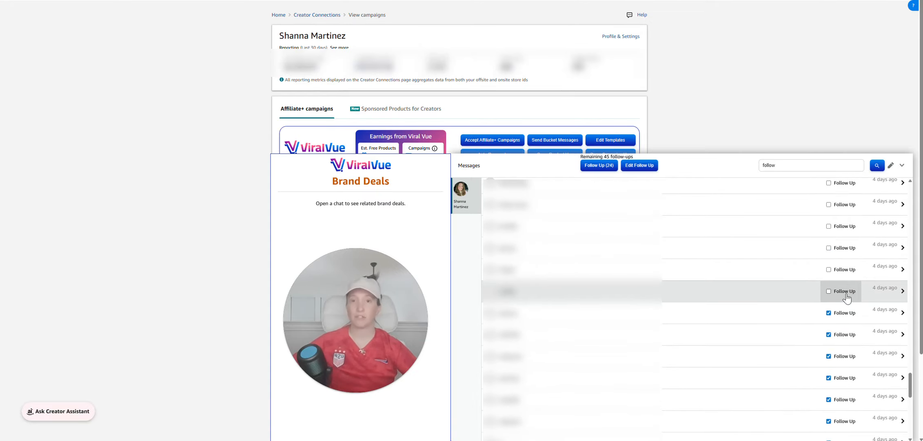
pyautogui.click(847, 293)
pyautogui.click(851, 273)
pyautogui.click(853, 227)
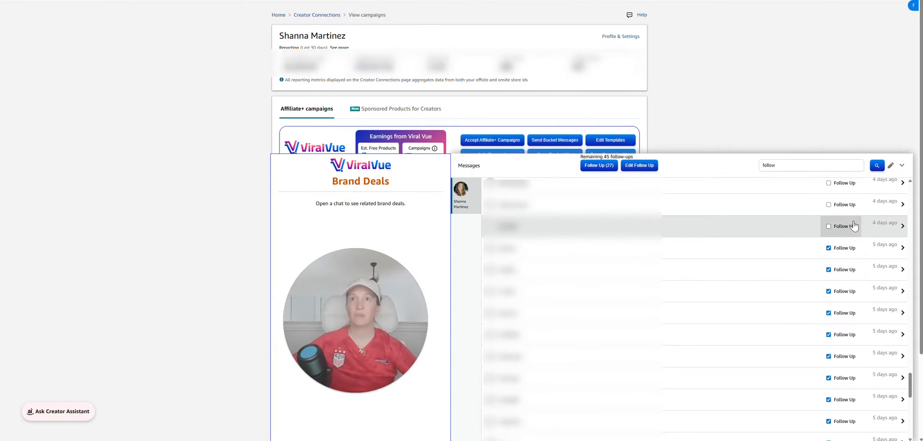
pyautogui.click(853, 206)
pyautogui.scroll(3, 830, 302)
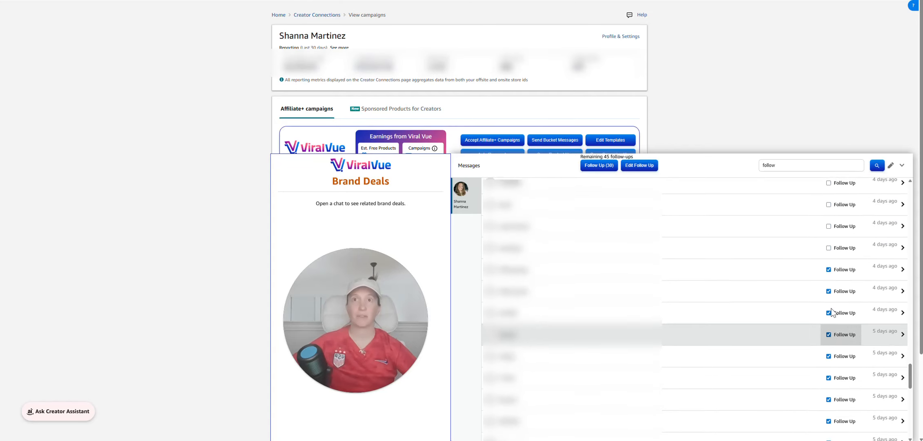
pyautogui.click(842, 281)
pyautogui.click(844, 260)
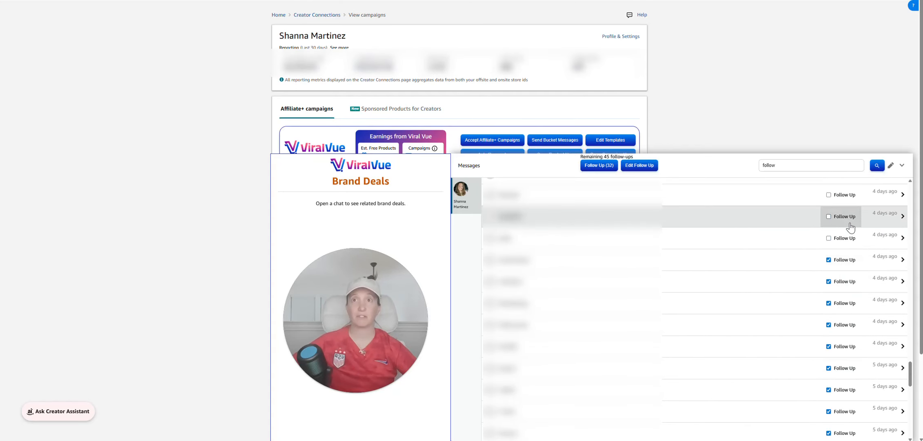
pyautogui.click(842, 216)
pyautogui.click(843, 238)
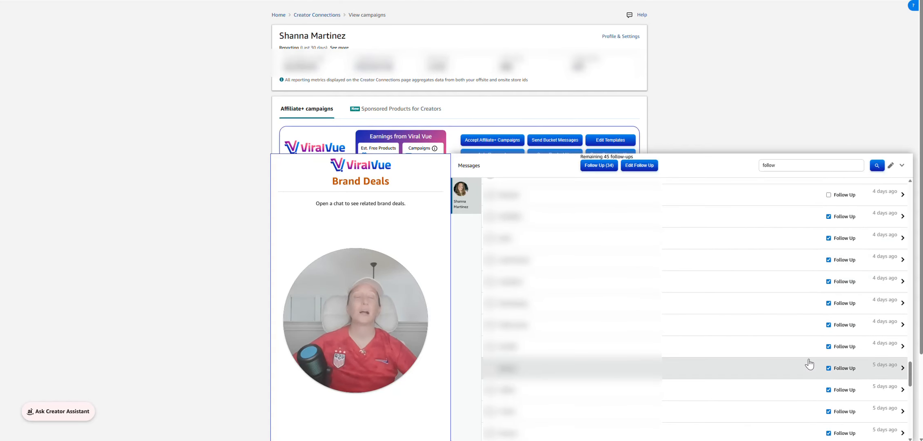
# Step: Mark eleven more conversations from 4 days ago to use all 45 remaining follow-ups, and send the follow-up messages
pyautogui.scroll(3, 810, 368)
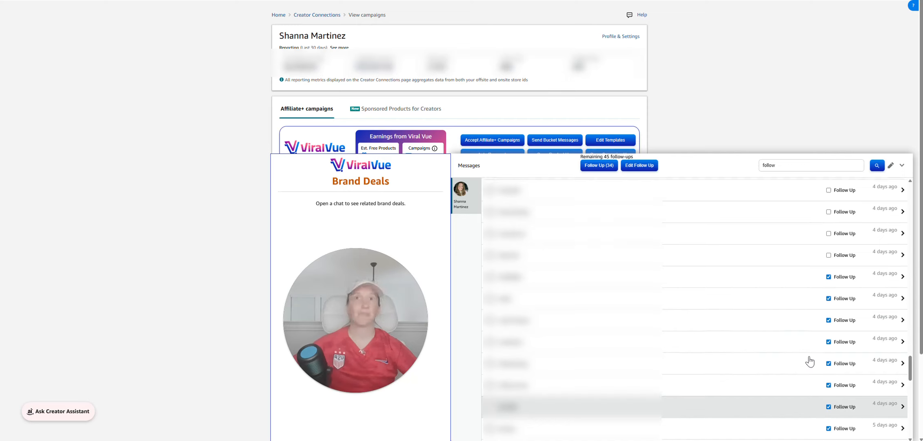
pyautogui.click(842, 316)
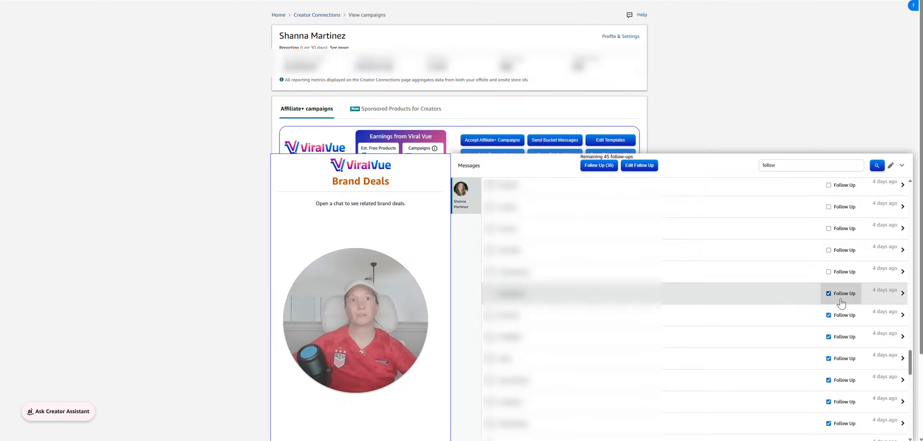
pyautogui.scroll(2, 840, 314)
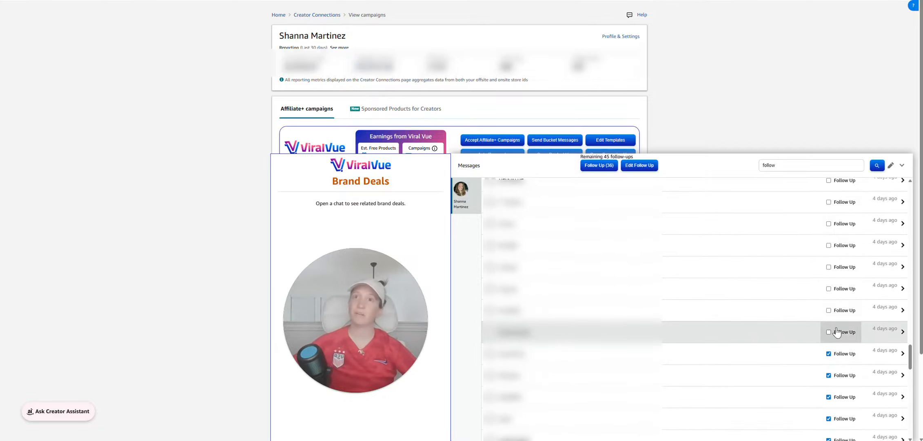
pyautogui.click(836, 332)
pyautogui.click(839, 311)
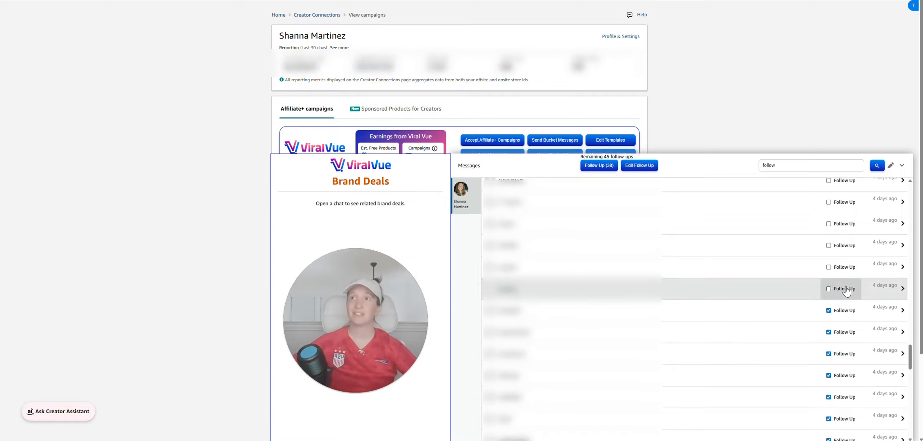
pyautogui.click(845, 290)
pyautogui.click(847, 268)
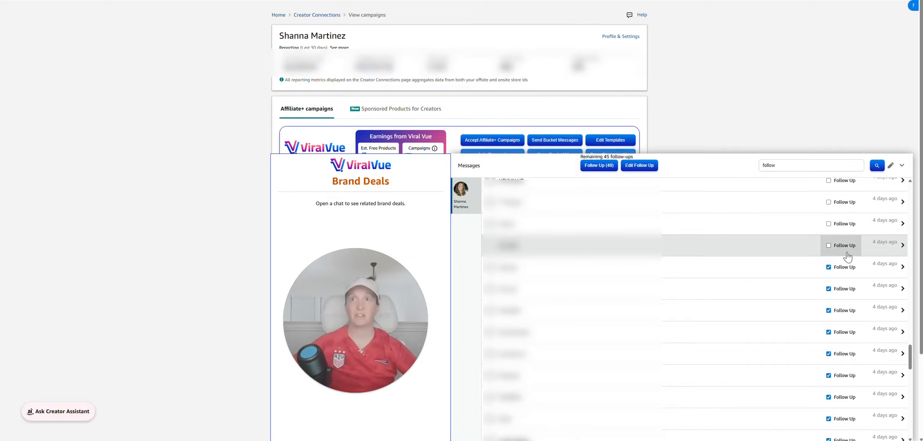
pyautogui.click(848, 246)
pyautogui.click(849, 231)
pyautogui.scroll(3, 842, 306)
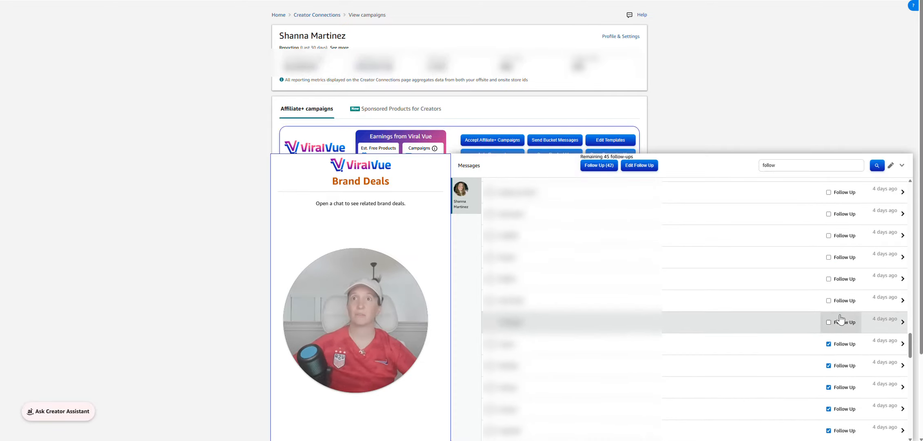
pyautogui.click(841, 322)
pyautogui.click(843, 301)
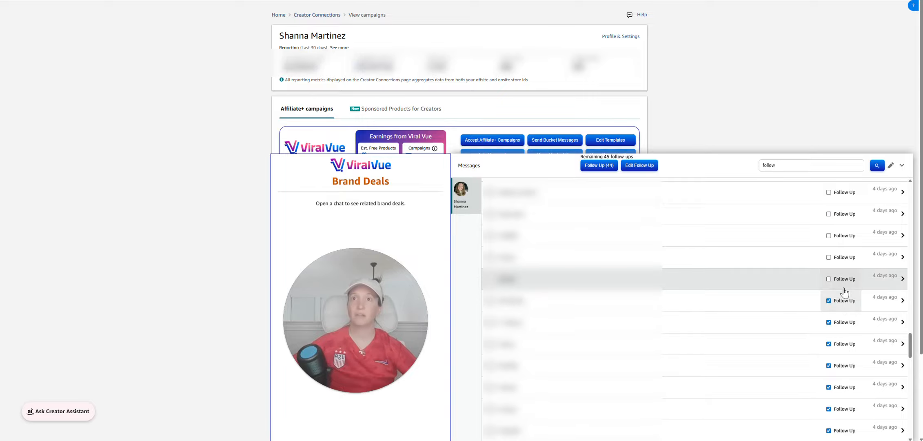
pyautogui.click(845, 281)
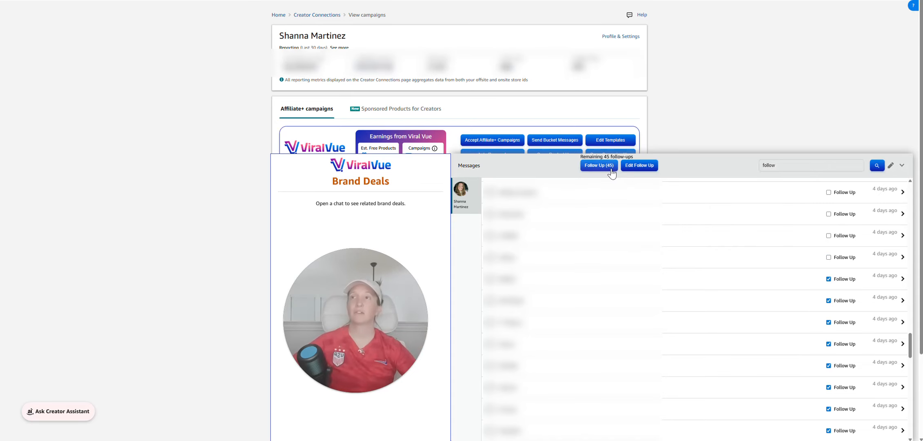
pyautogui.click(611, 169)
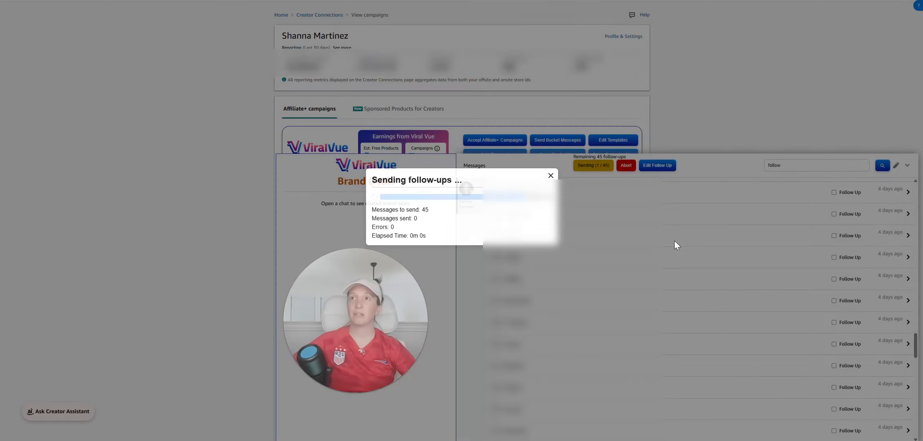